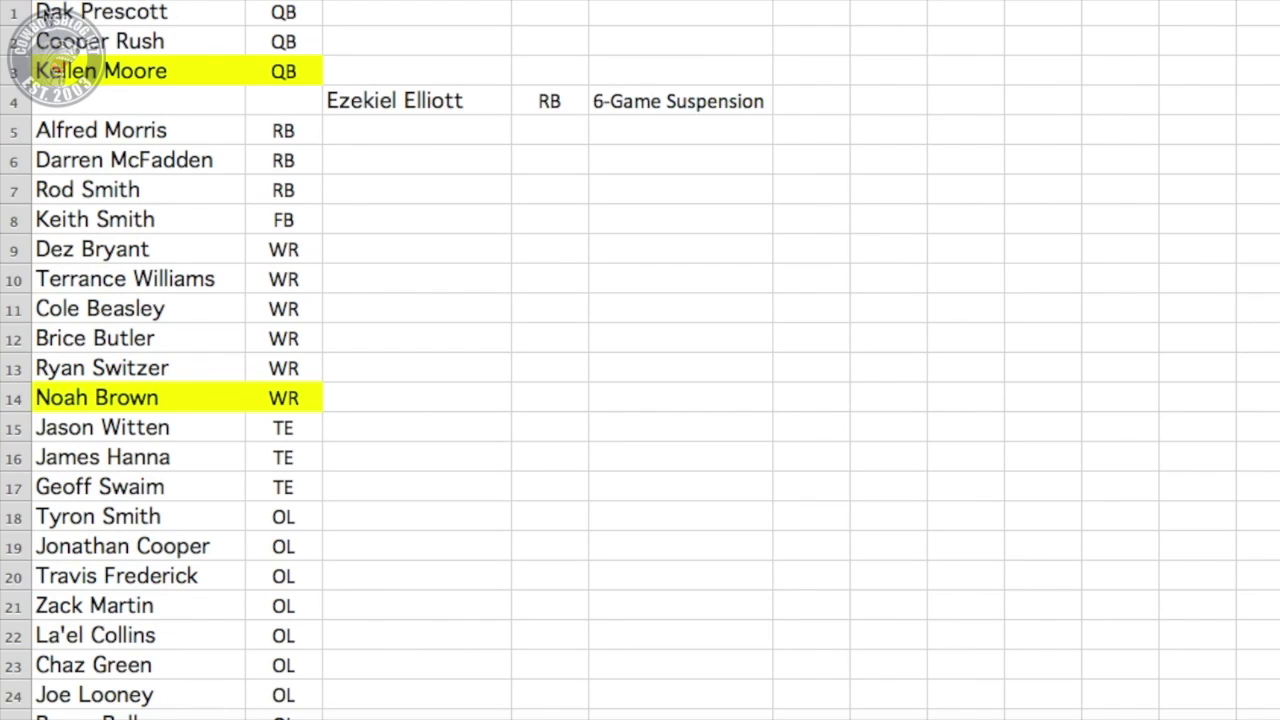
- Select the quarterbacks in rows 1–3, the suspended running back's entry in row 4, and the running backs and fullback in rows 5–8
{"action": "left_click_drag", "start_coordinate": [47, 11], "coordinate": [289, 81]}
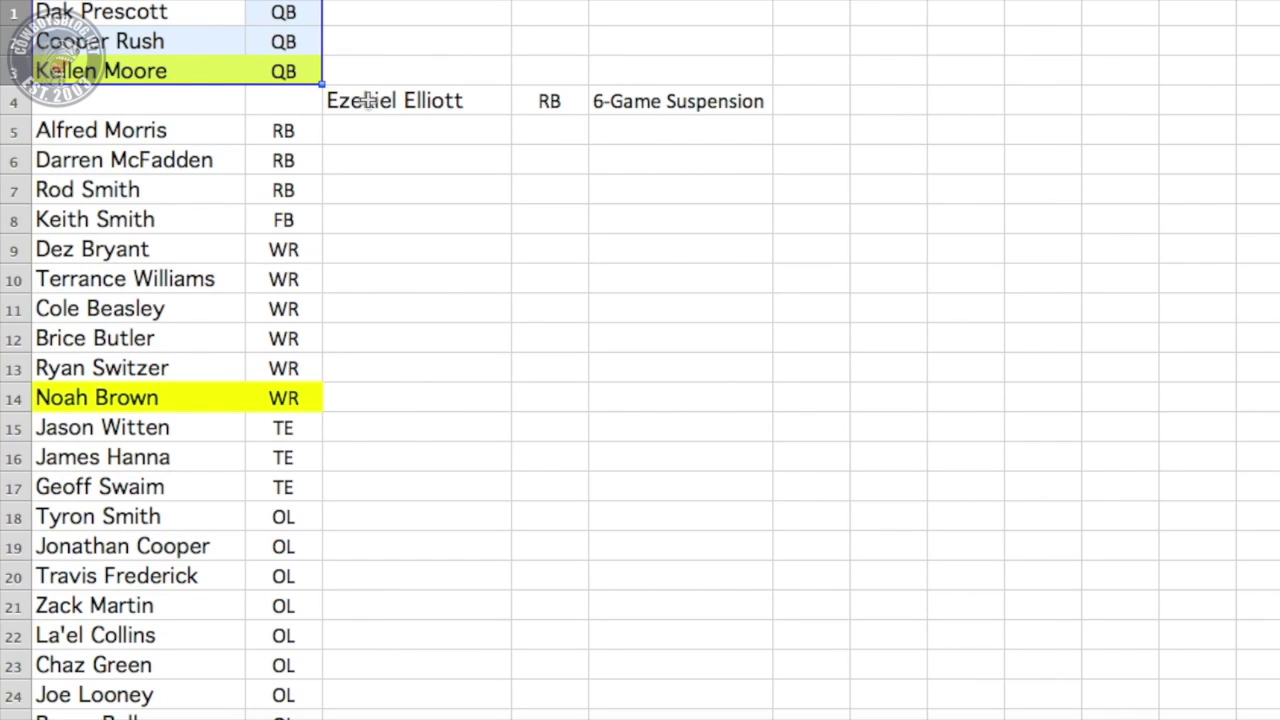
{"action": "left_click_drag", "start_coordinate": [362, 100], "coordinate": [700, 104]}
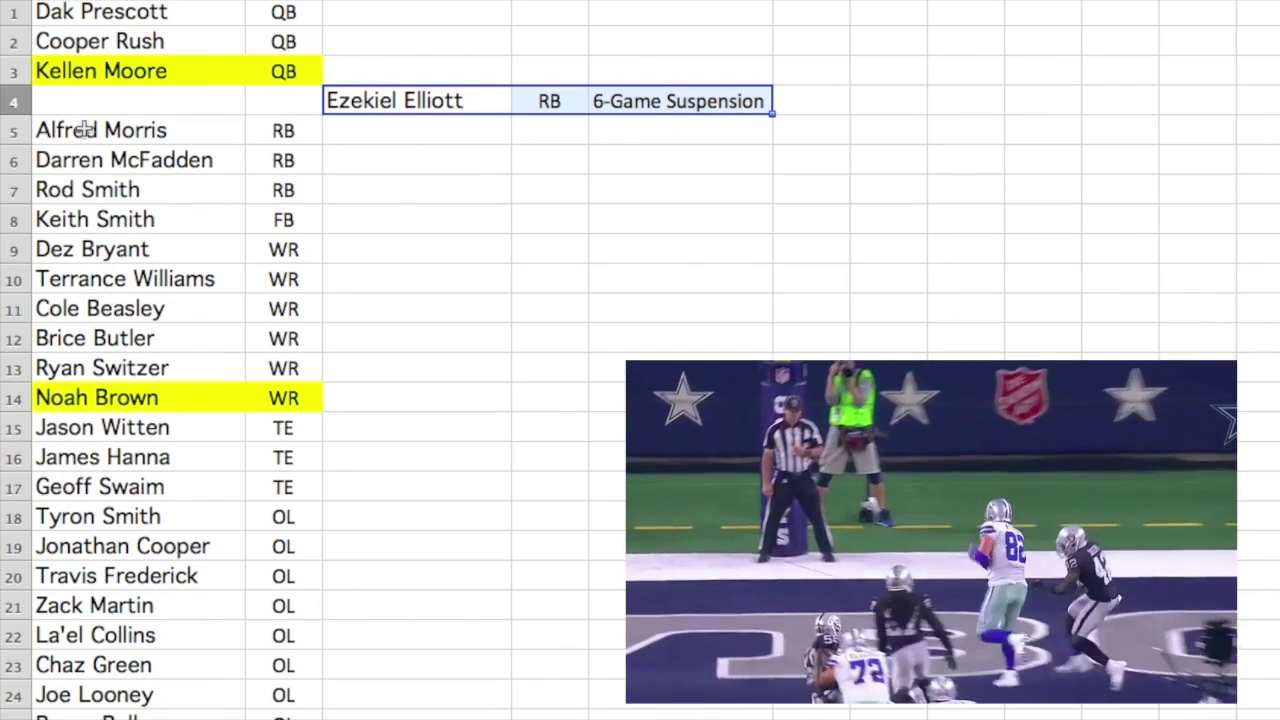
{"action": "left_click_drag", "start_coordinate": [88, 130], "coordinate": [270, 220]}
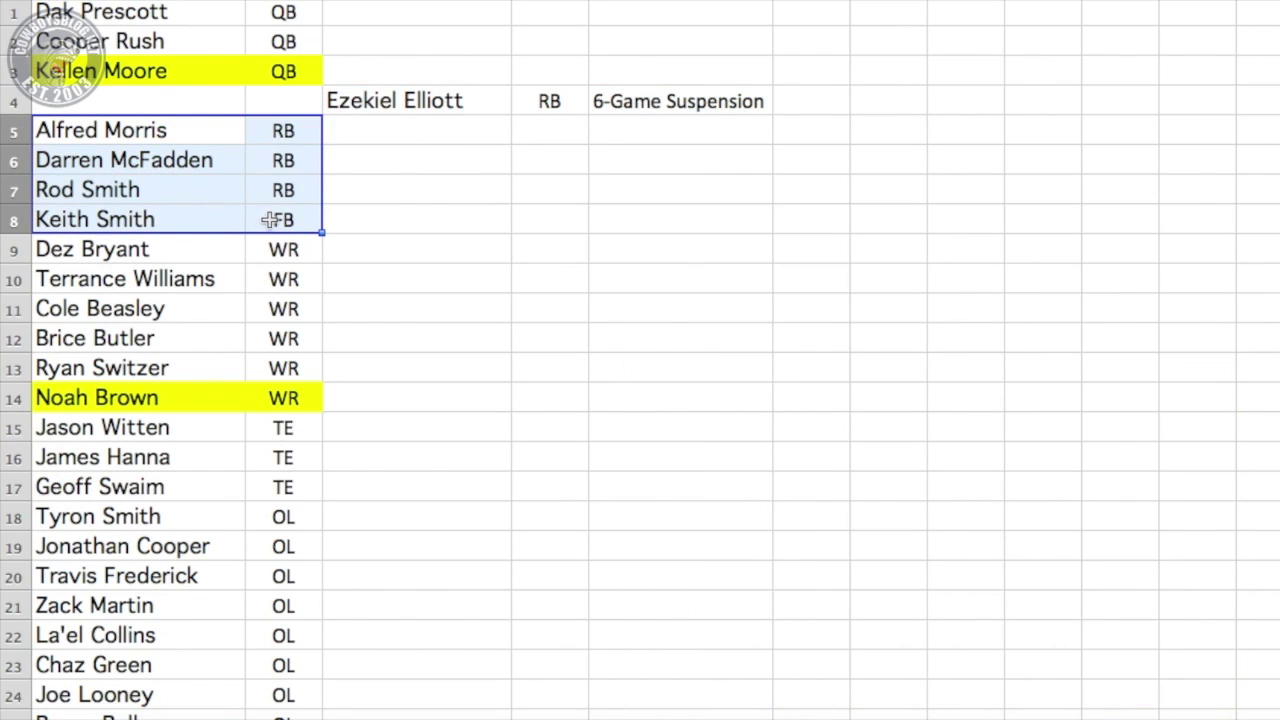
{"action": "left_click", "coordinate": [389, 268]}
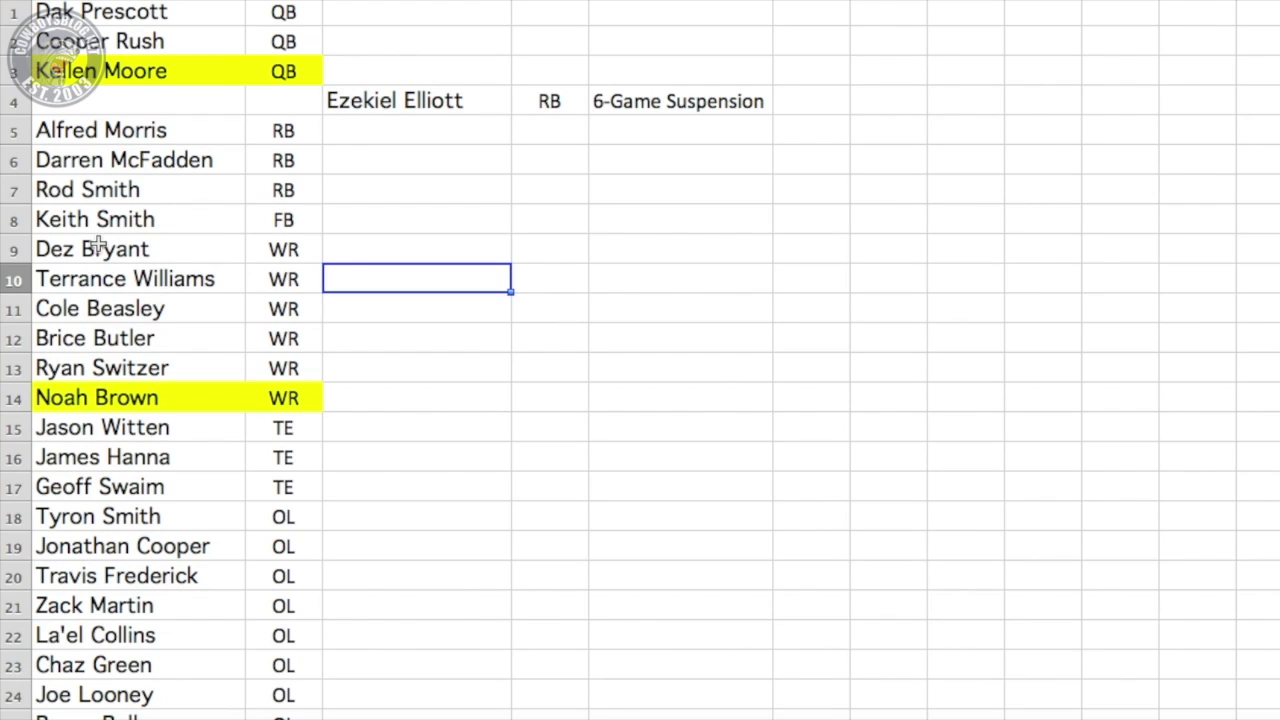
- Select the wide receivers in rows 9–13, followed by the yellow-highlighted receiver in row 14, and clear the selection
{"action": "left_click_drag", "start_coordinate": [86, 249], "coordinate": [278, 368]}
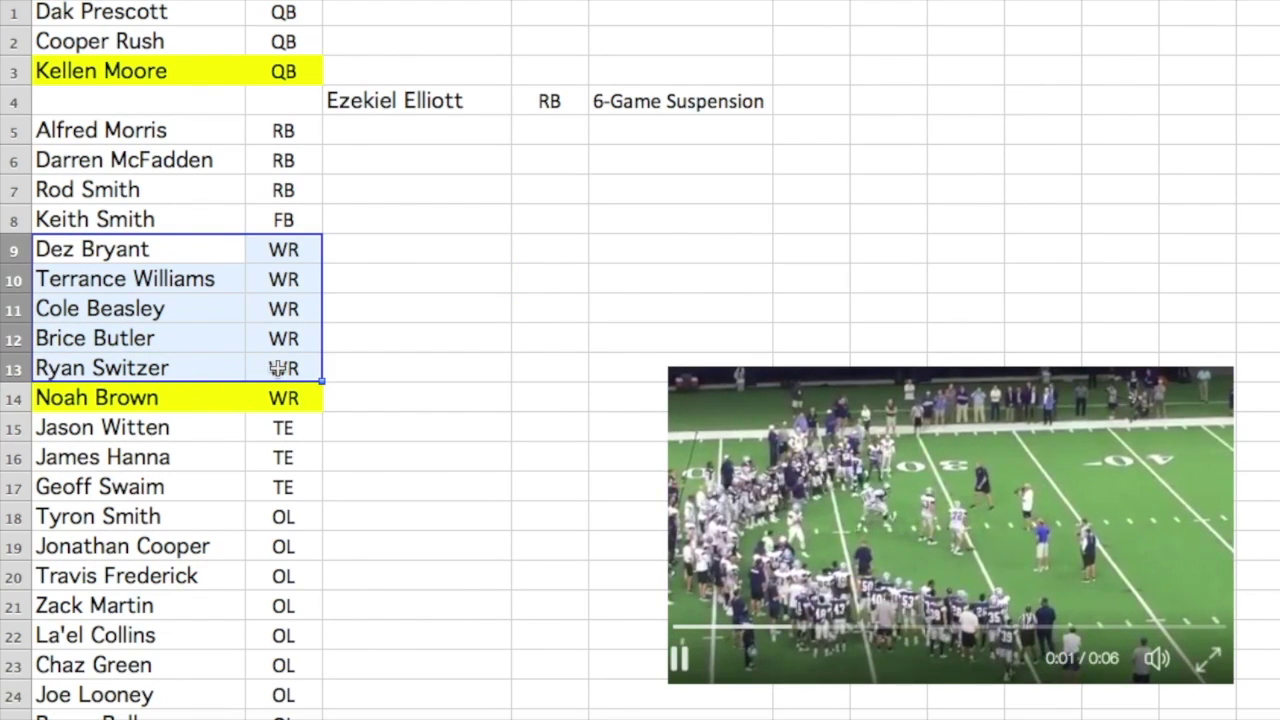
{"action": "left_click", "coordinate": [55, 397]}
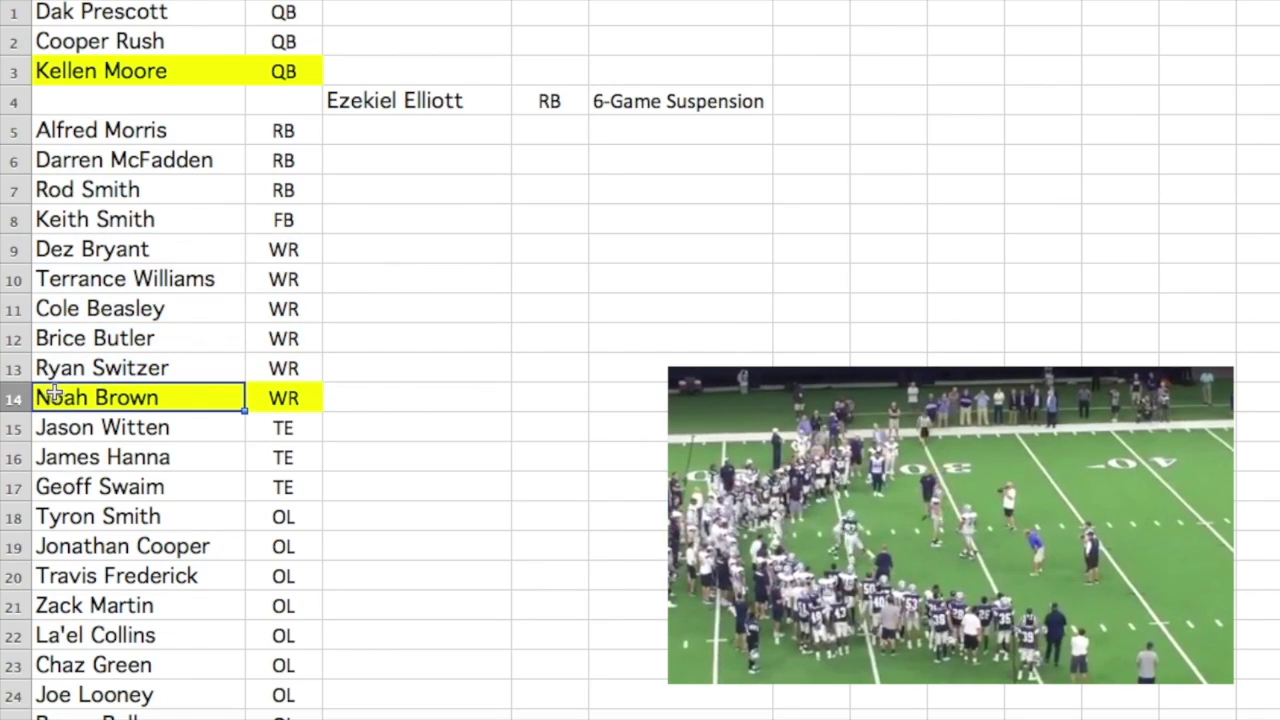
{"action": "left_click", "coordinate": [286, 396], "text": "shift"}
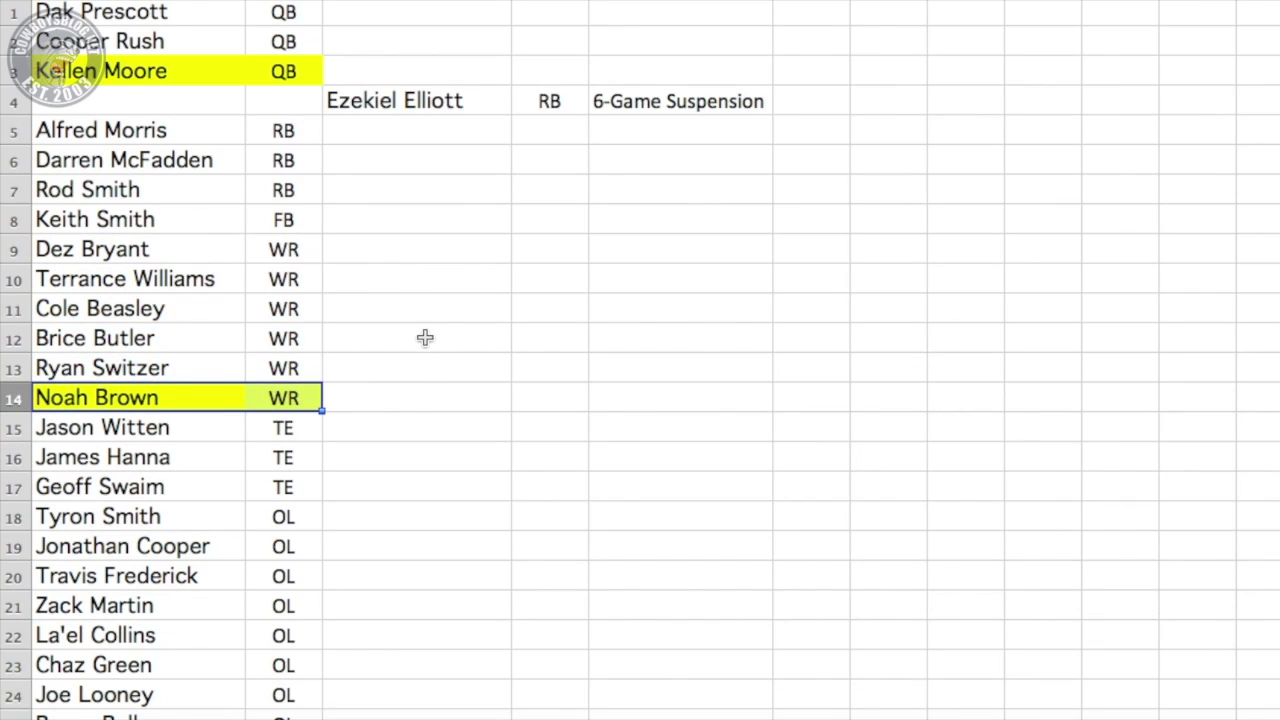
{"action": "left_click", "coordinate": [418, 338]}
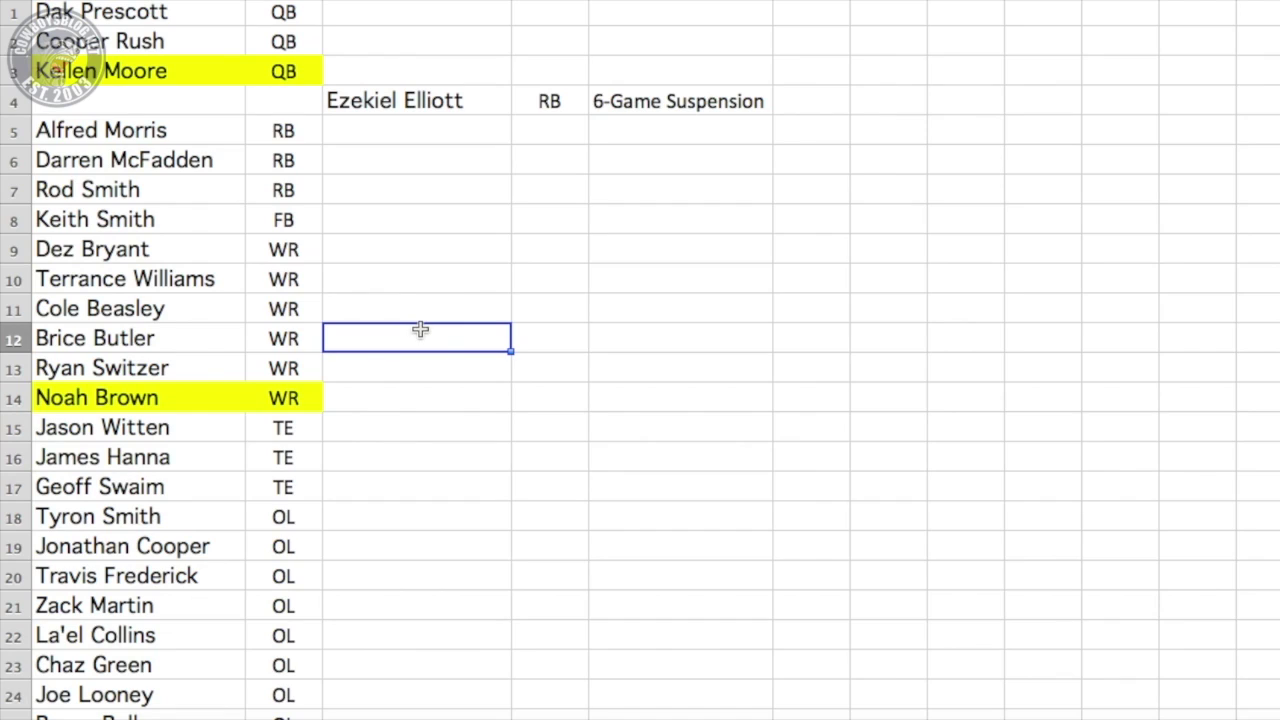
- Look over the roster below the receivers and select the complete wide receiver group in rows 9–14 as one block
{"action": "scroll", "coordinate": [420, 329], "scroll_direction": "down", "scroll_amount": 3}
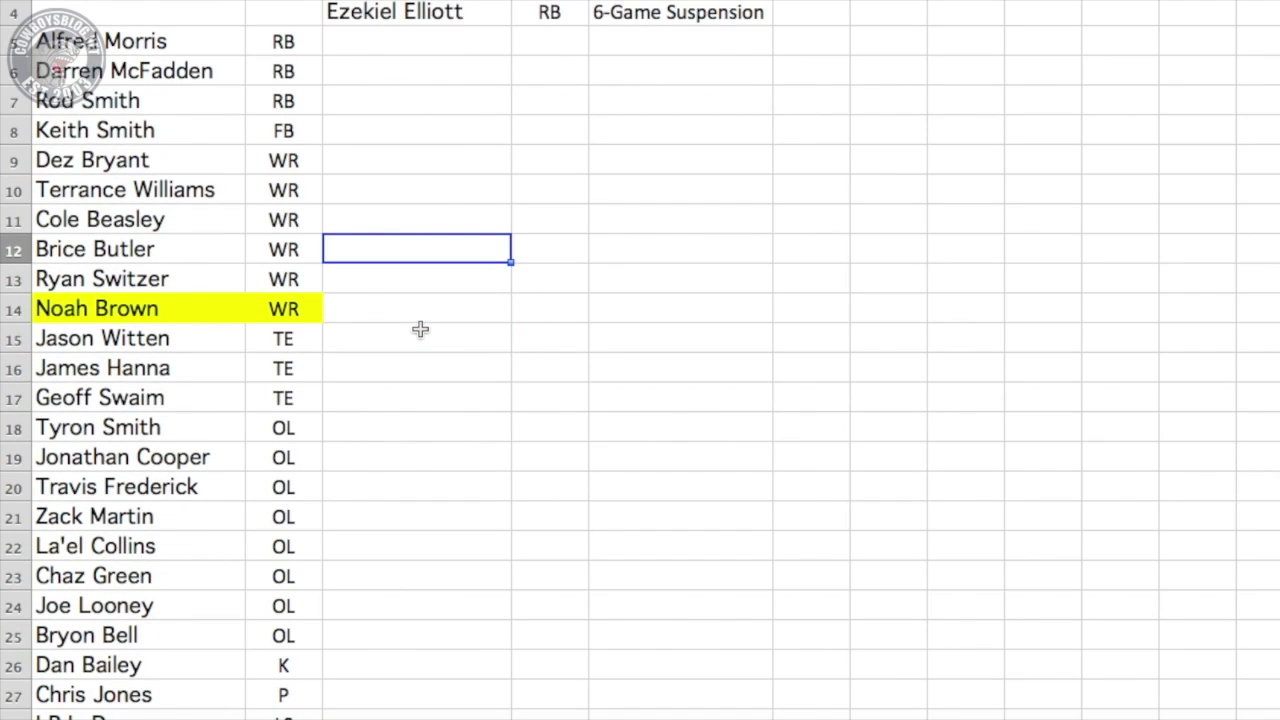
{"action": "scroll", "coordinate": [420, 329], "scroll_direction": "down", "scroll_amount": 2}
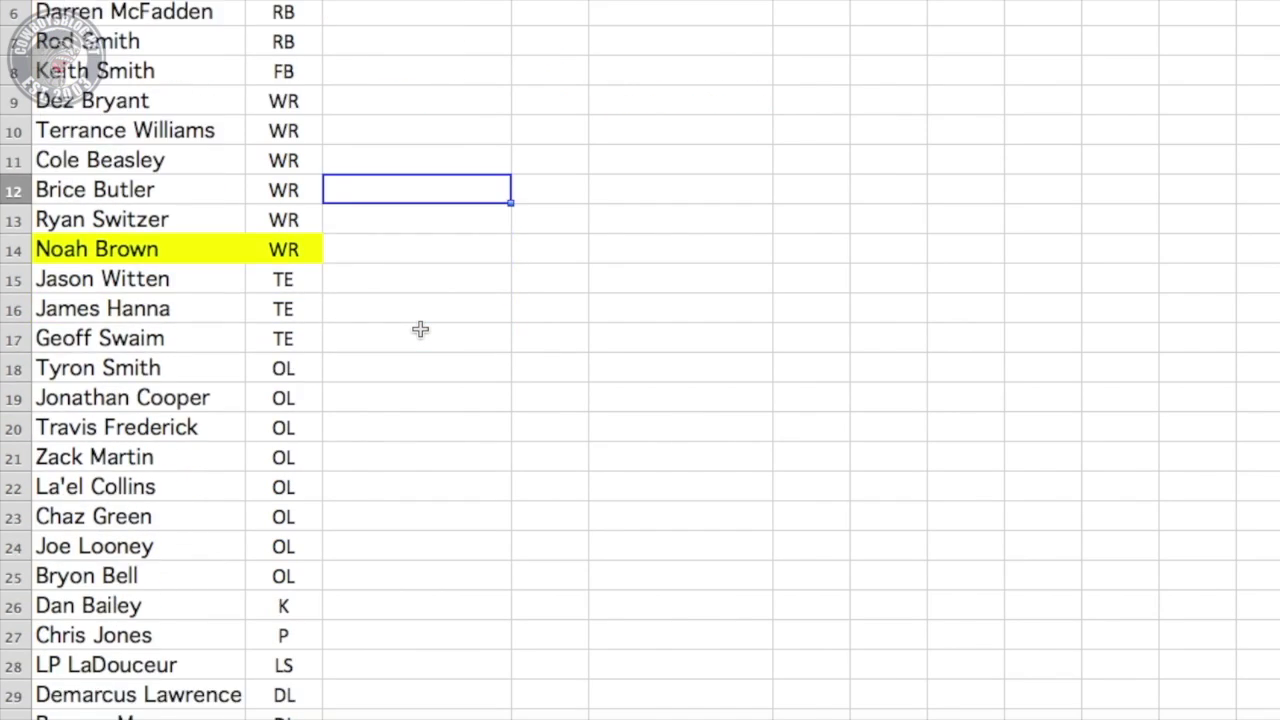
{"action": "scroll", "coordinate": [420, 329], "scroll_direction": "down", "scroll_amount": 2}
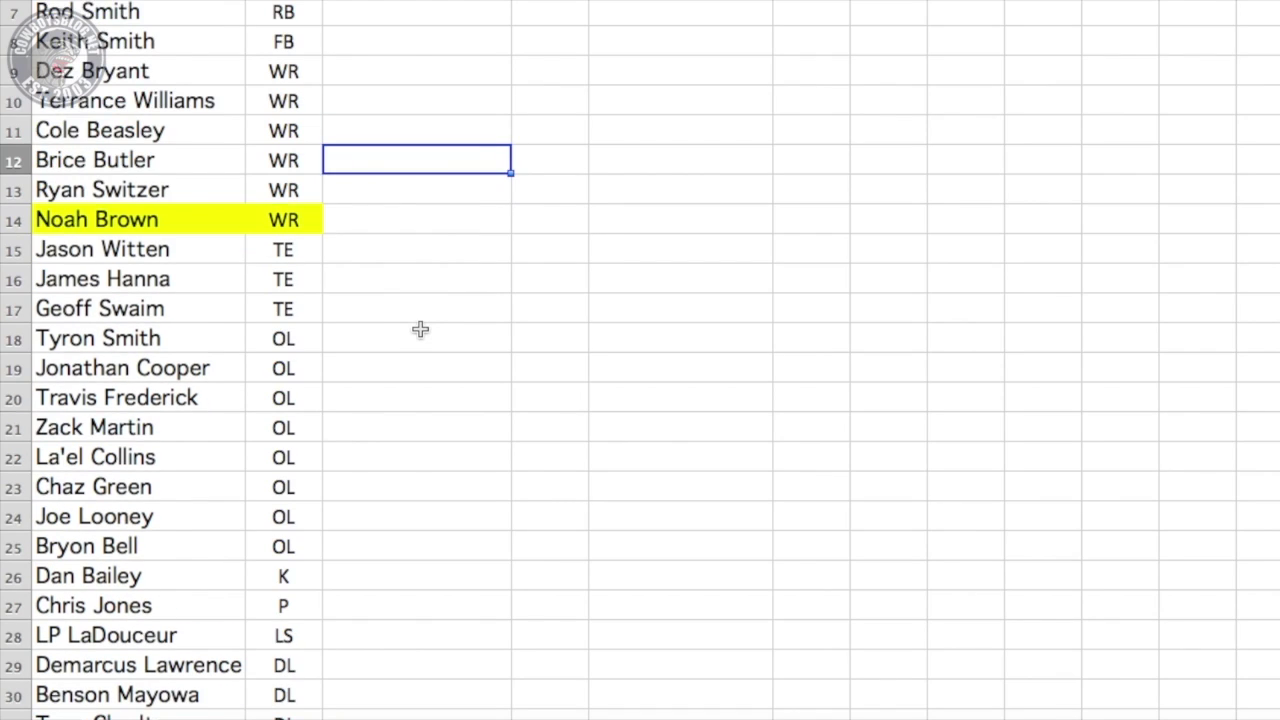
{"action": "scroll", "coordinate": [420, 329], "scroll_direction": "down", "scroll_amount": 1}
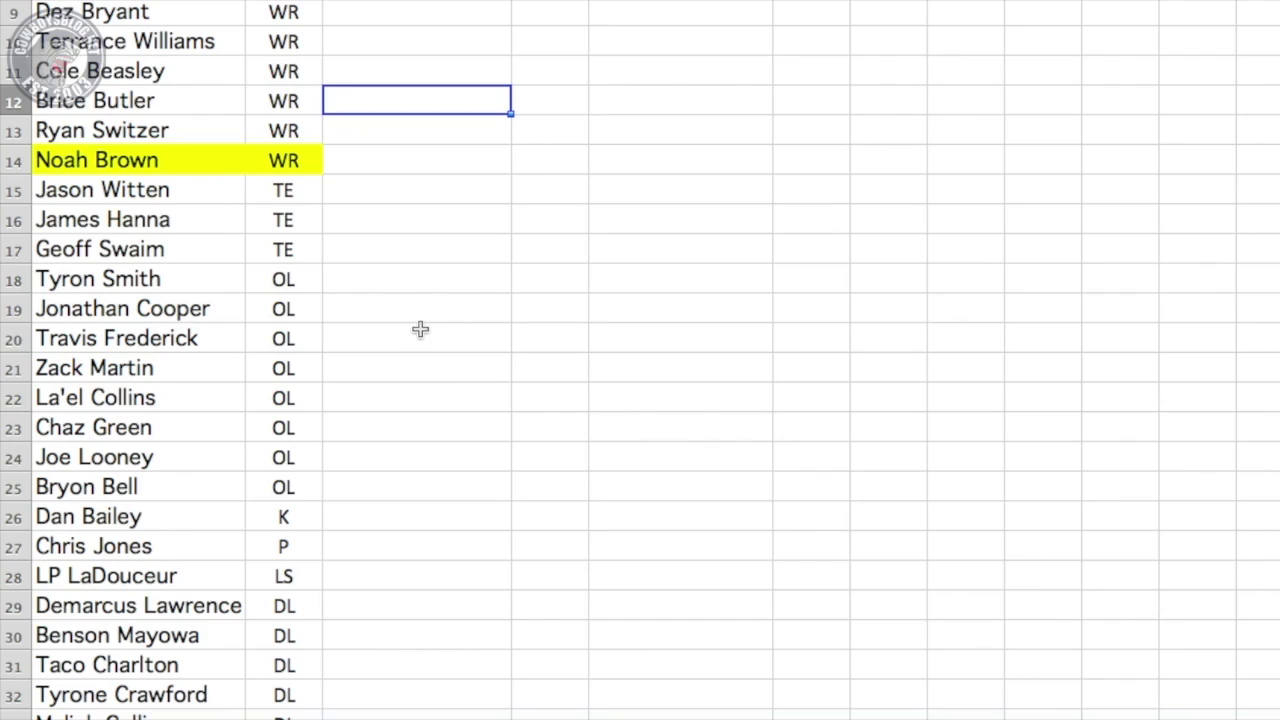
{"action": "mouse_move", "coordinate": [42, 8]}
{"action": "left_mouse_down"}
{"action": "mouse_move", "coordinate": [305, 140]}
{"action": "mouse_move", "coordinate": [307, 163]}
{"action": "left_mouse_up"}
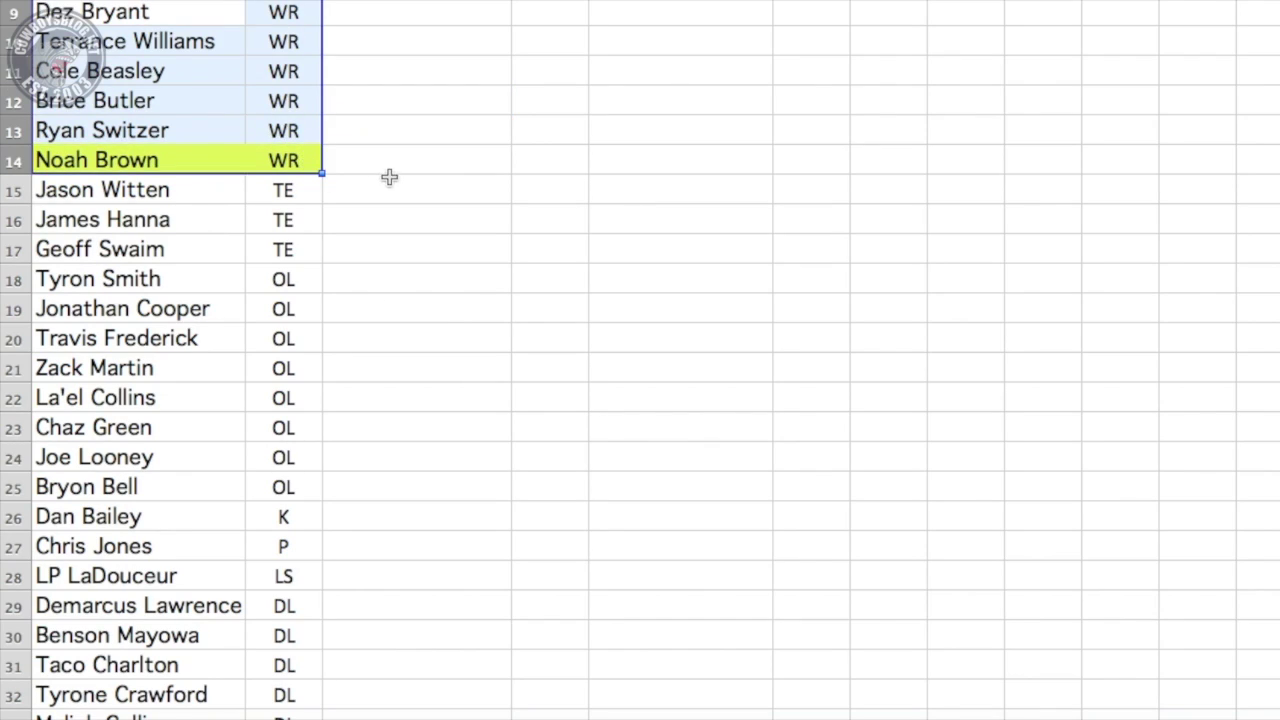
{"action": "left_click", "coordinate": [489, 161]}
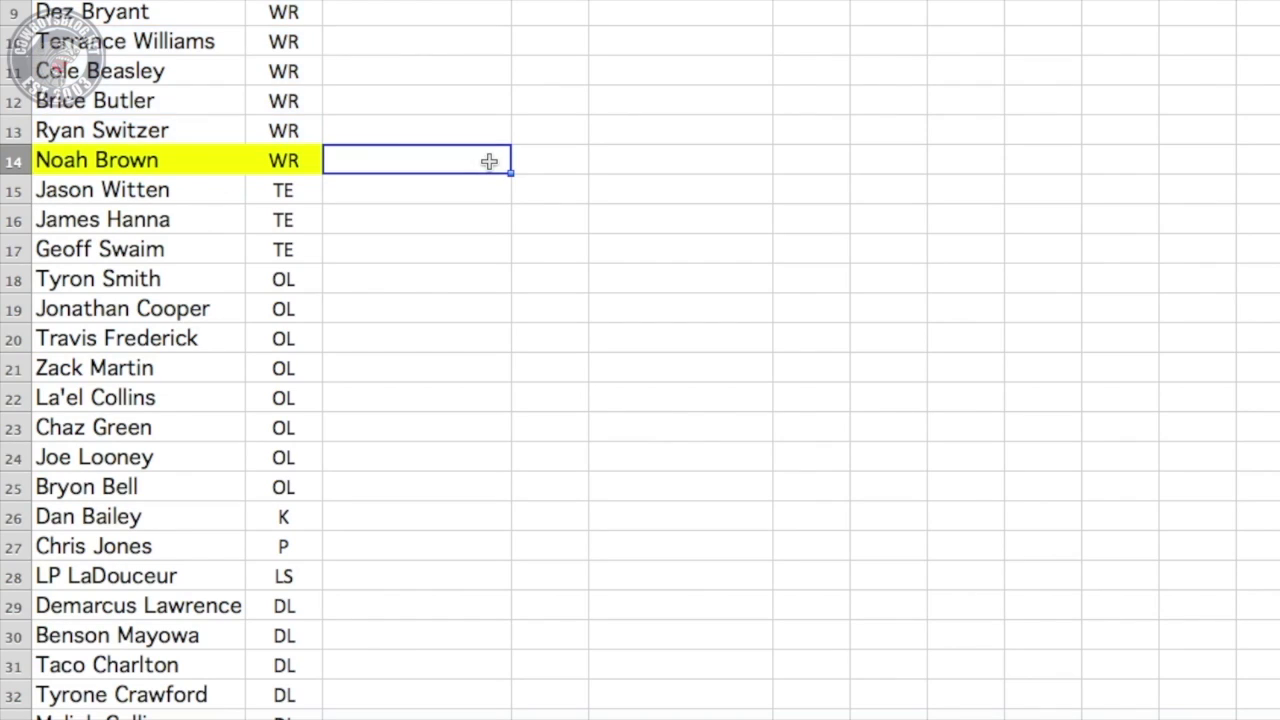
- Select the three tight ends with their positions in rows 15–17, and clear the selection
{"action": "scroll", "coordinate": [410, 176], "scroll_direction": "down", "scroll_amount": 2}
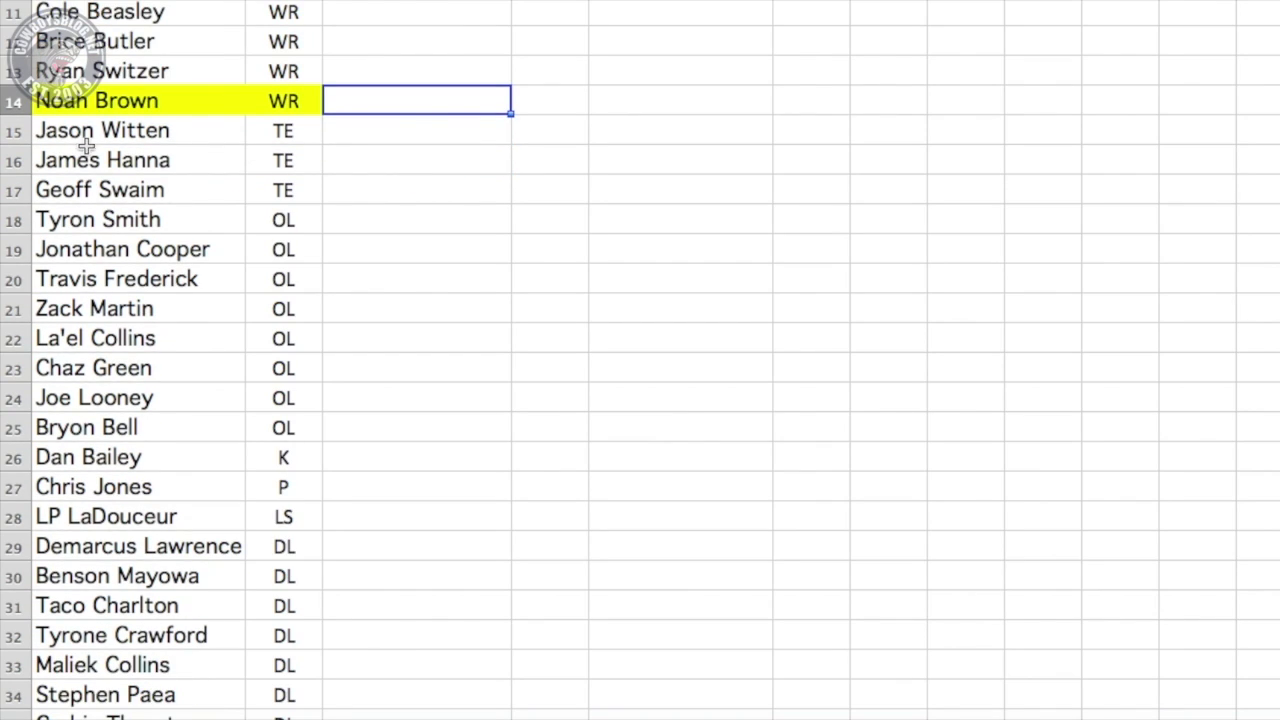
{"action": "mouse_move", "coordinate": [57, 135]}
{"action": "left_mouse_down"}
{"action": "mouse_move", "coordinate": [250, 165]}
{"action": "mouse_move", "coordinate": [263, 188]}
{"action": "left_mouse_up"}
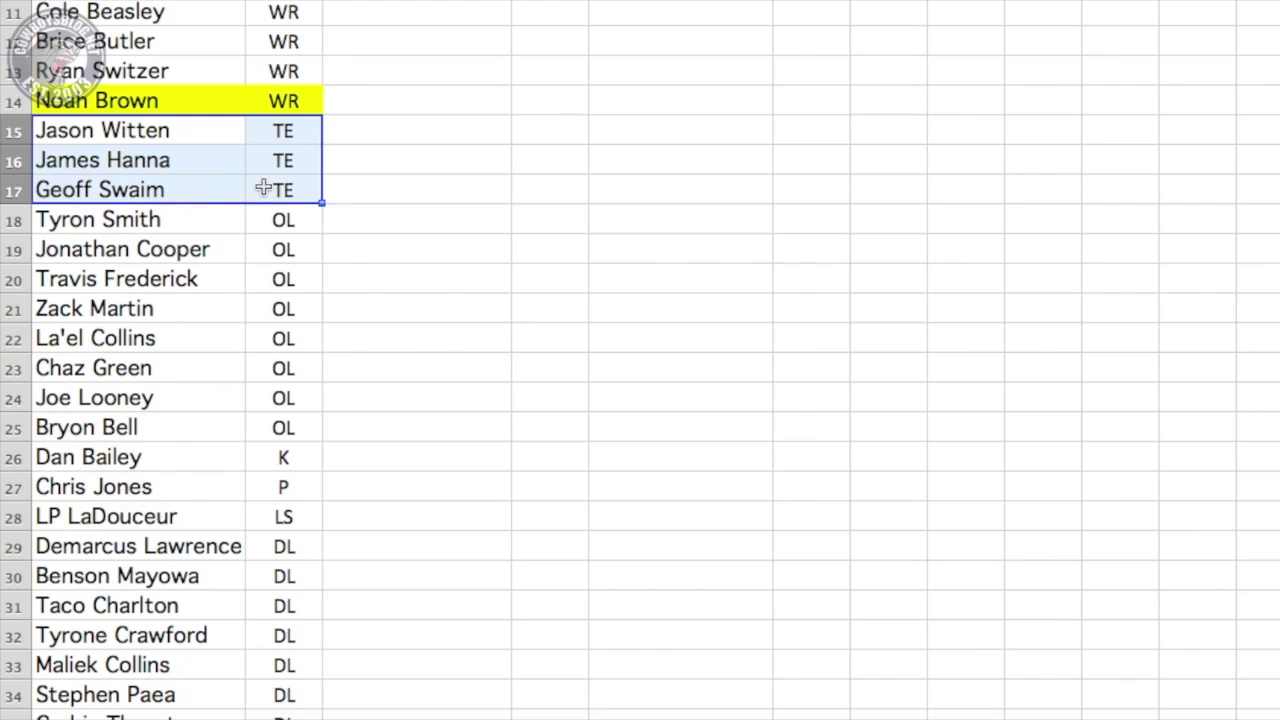
{"action": "left_click", "coordinate": [452, 207]}
- Select the offensive linemen in rows 18–25, followed by the kicker, punter and long snapper in rows 26–28
{"action": "scroll", "coordinate": [452, 206], "scroll_direction": "down", "scroll_amount": 6}
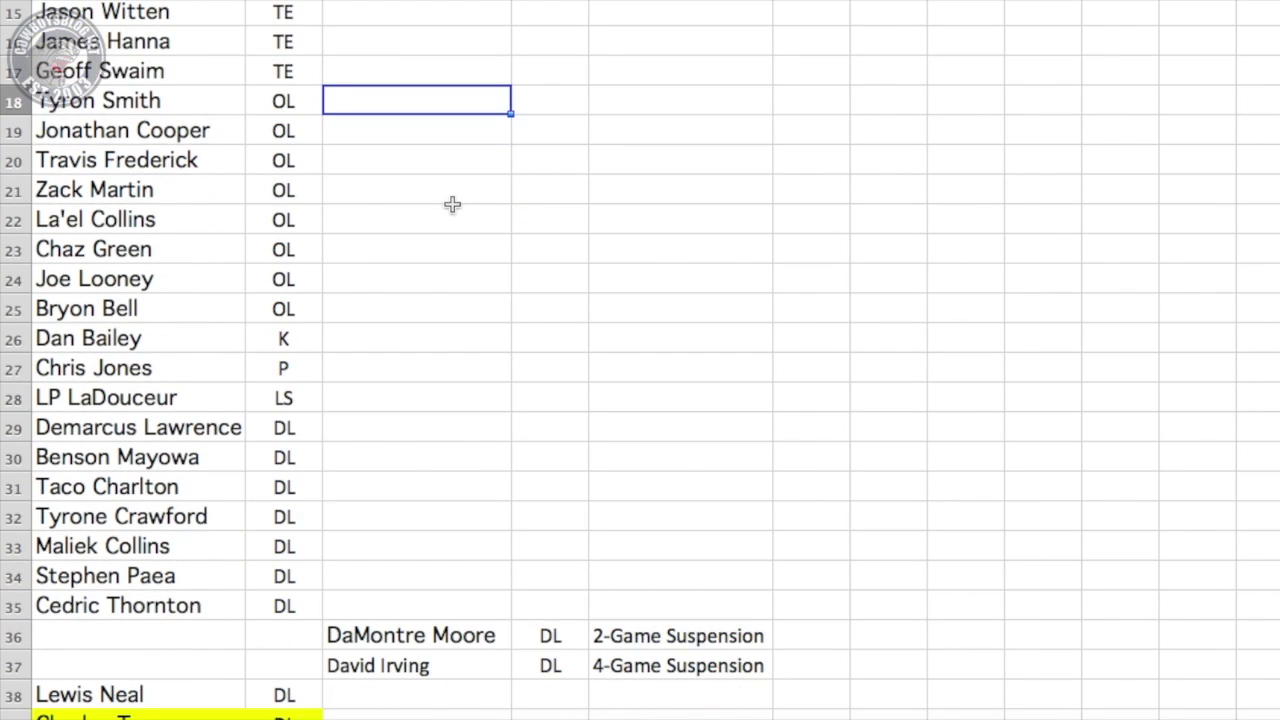
{"action": "scroll", "coordinate": [452, 204], "scroll_direction": "down", "scroll_amount": 1}
{"action": "scroll", "coordinate": [452, 204], "scroll_direction": "up", "scroll_amount": 2}
{"action": "scroll", "coordinate": [452, 204], "scroll_direction": "down", "scroll_amount": 2}
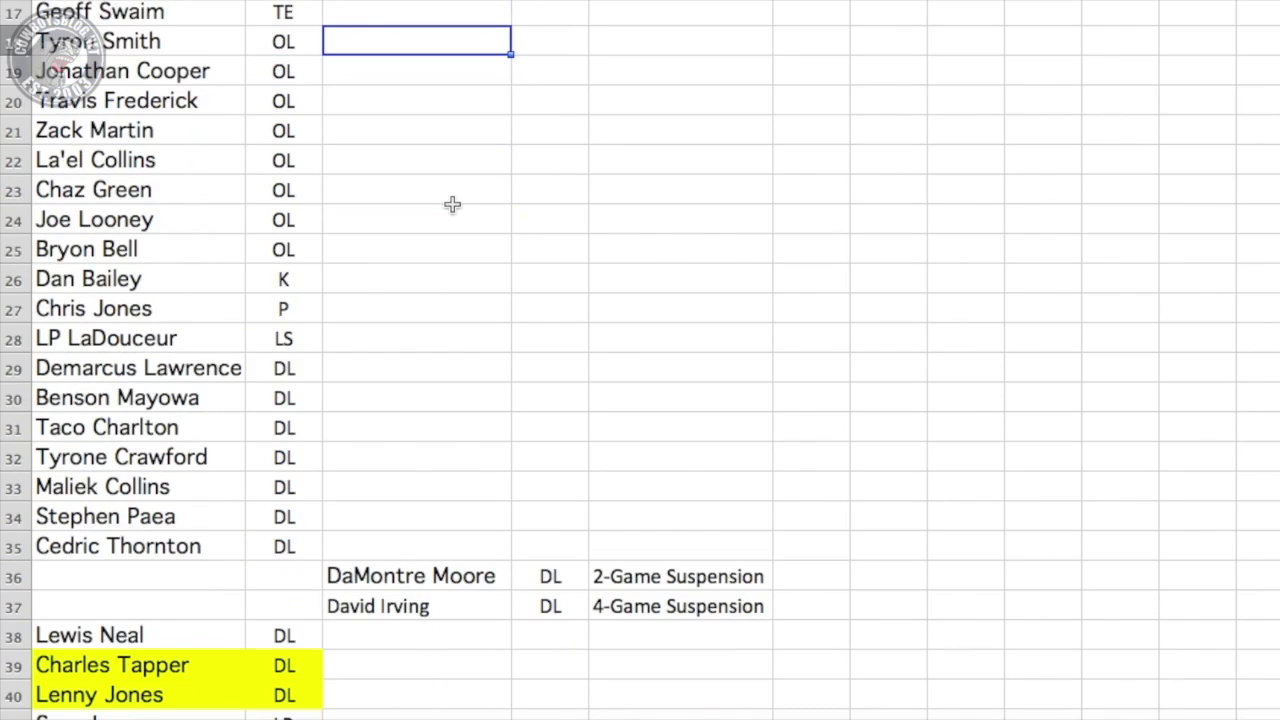
{"action": "left_click_drag", "start_coordinate": [48, 12], "coordinate": [278, 214]}
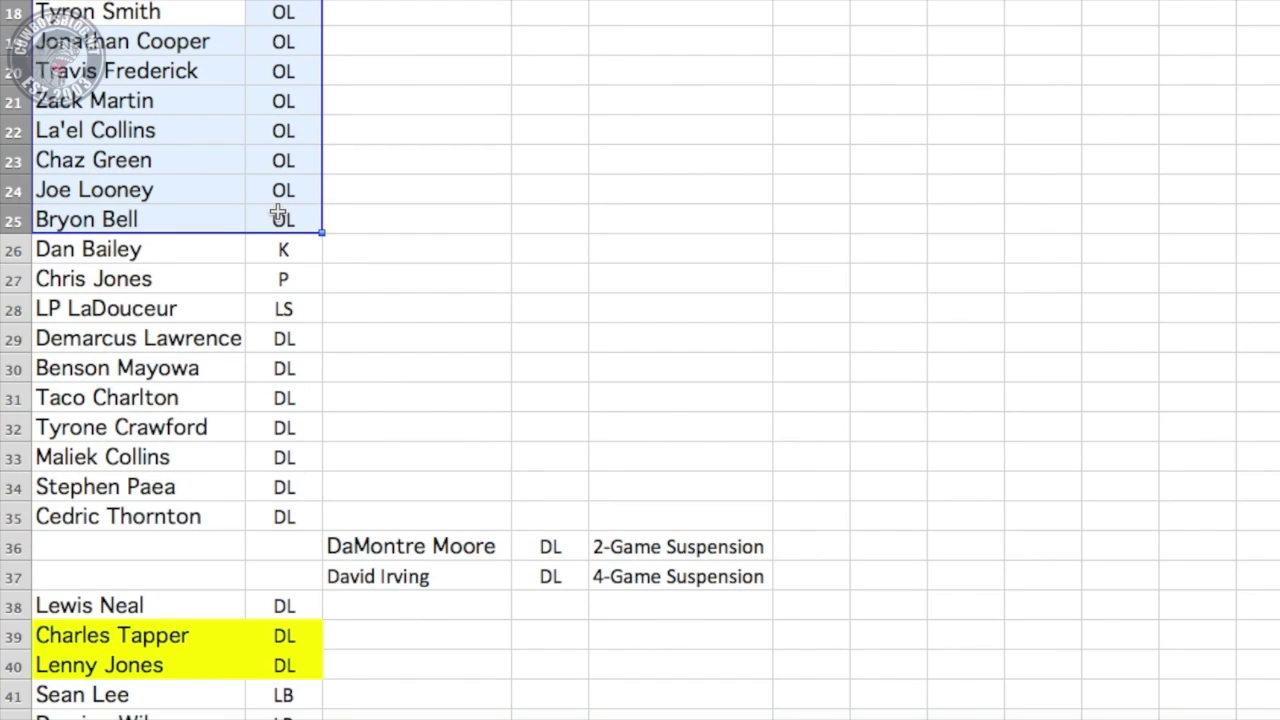
{"action": "left_click", "coordinate": [375, 218]}
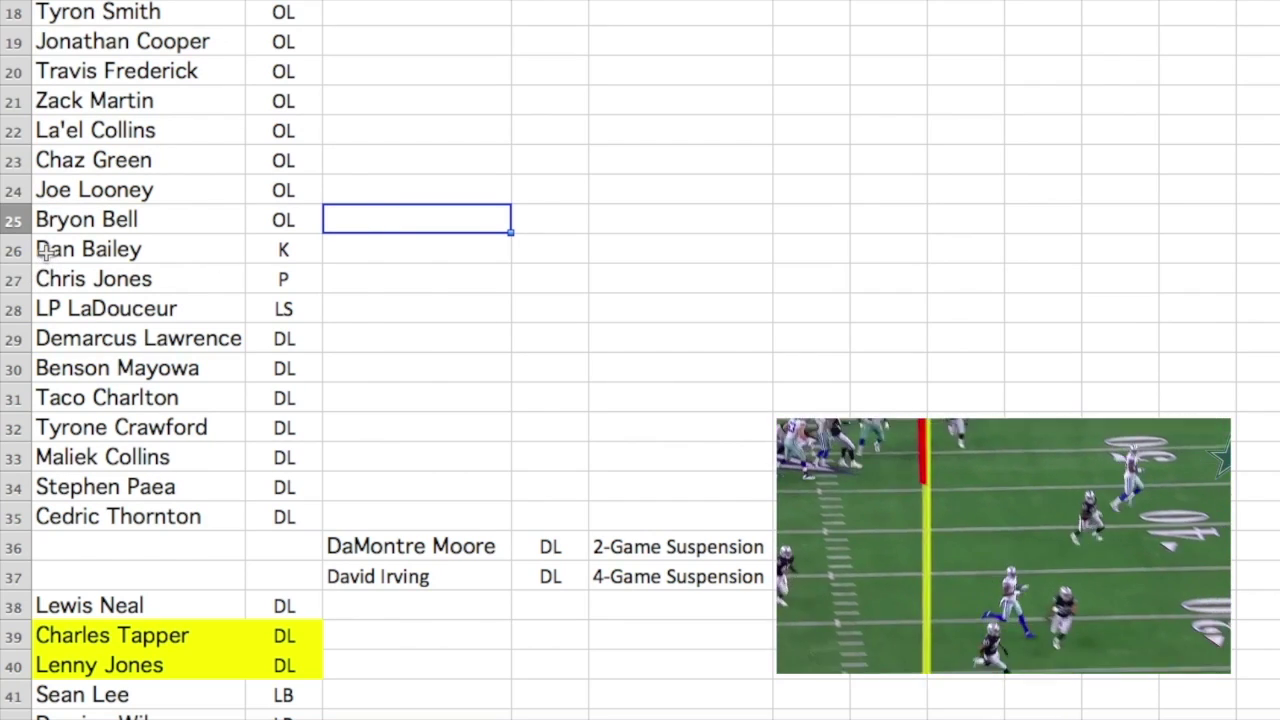
{"action": "left_click_drag", "start_coordinate": [45, 249], "coordinate": [257, 306]}
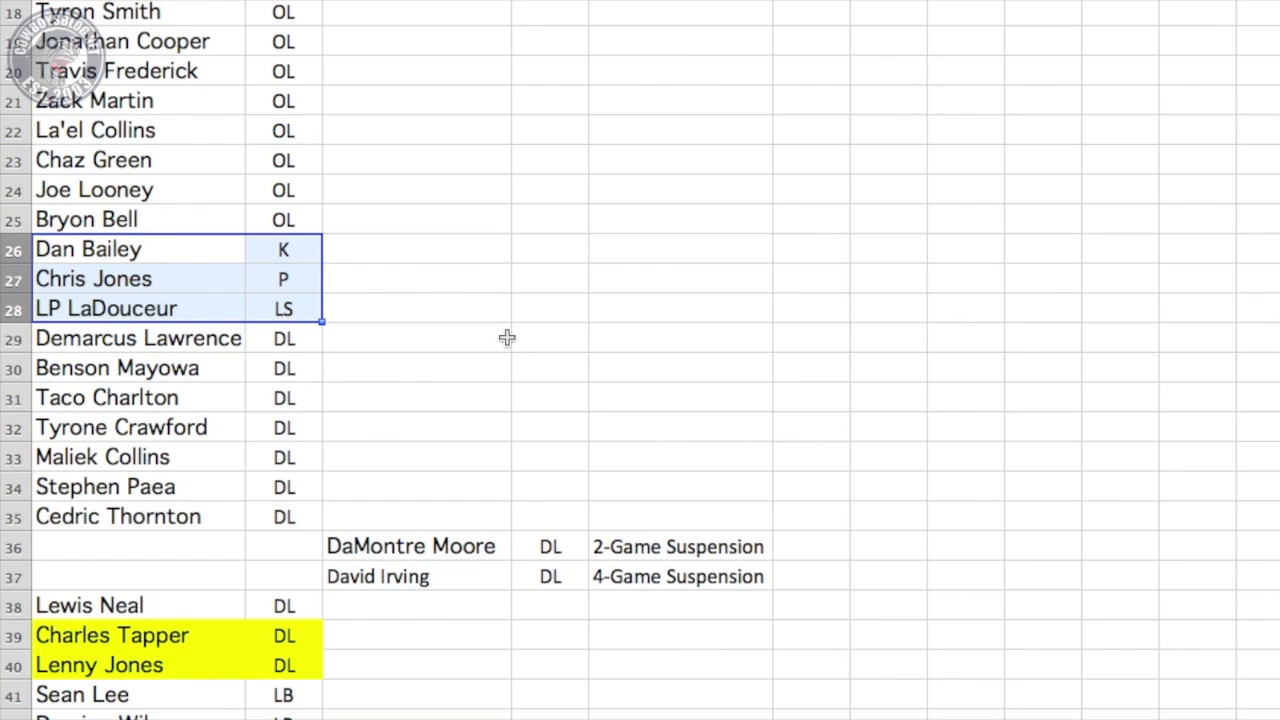
{"action": "left_click", "coordinate": [507, 338]}
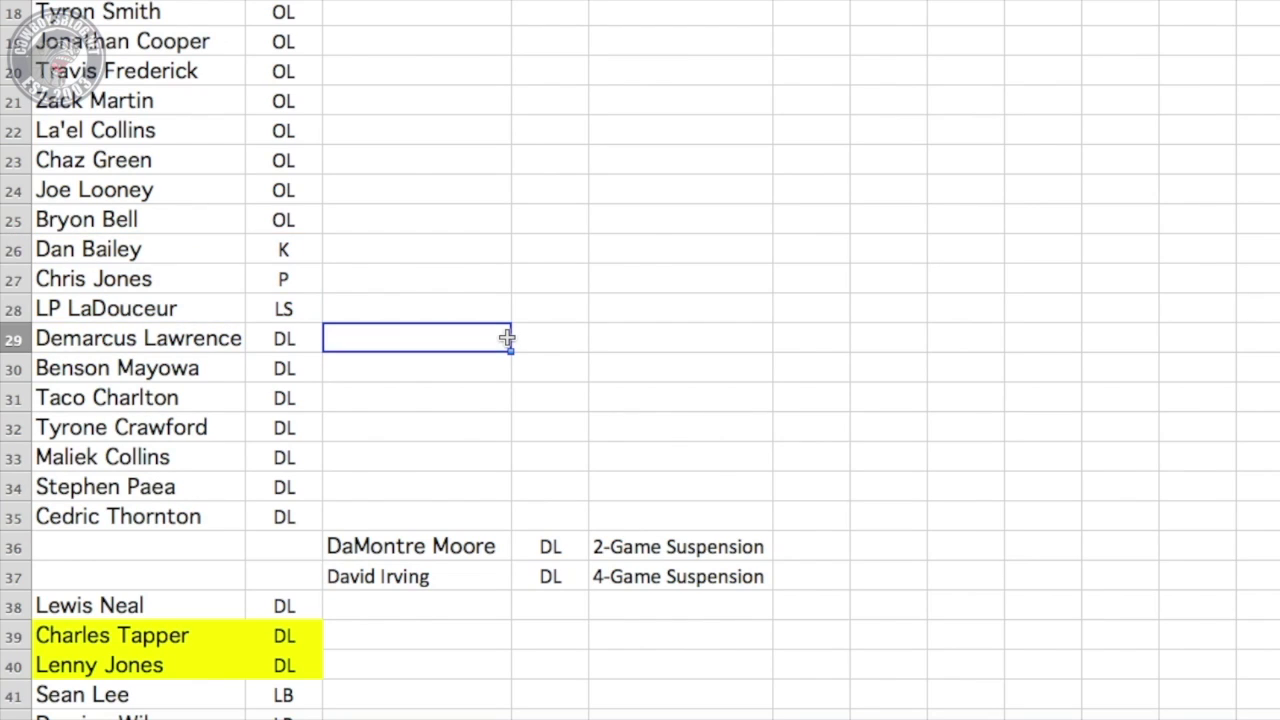
- Select the defensive linemen in rows 29–35, followed by the two suspended linemen's entries in rows 36–37
{"action": "scroll", "coordinate": [507, 338], "scroll_direction": "down", "scroll_amount": 3}
{"action": "left_click_drag", "start_coordinate": [93, 248], "coordinate": [274, 420]}
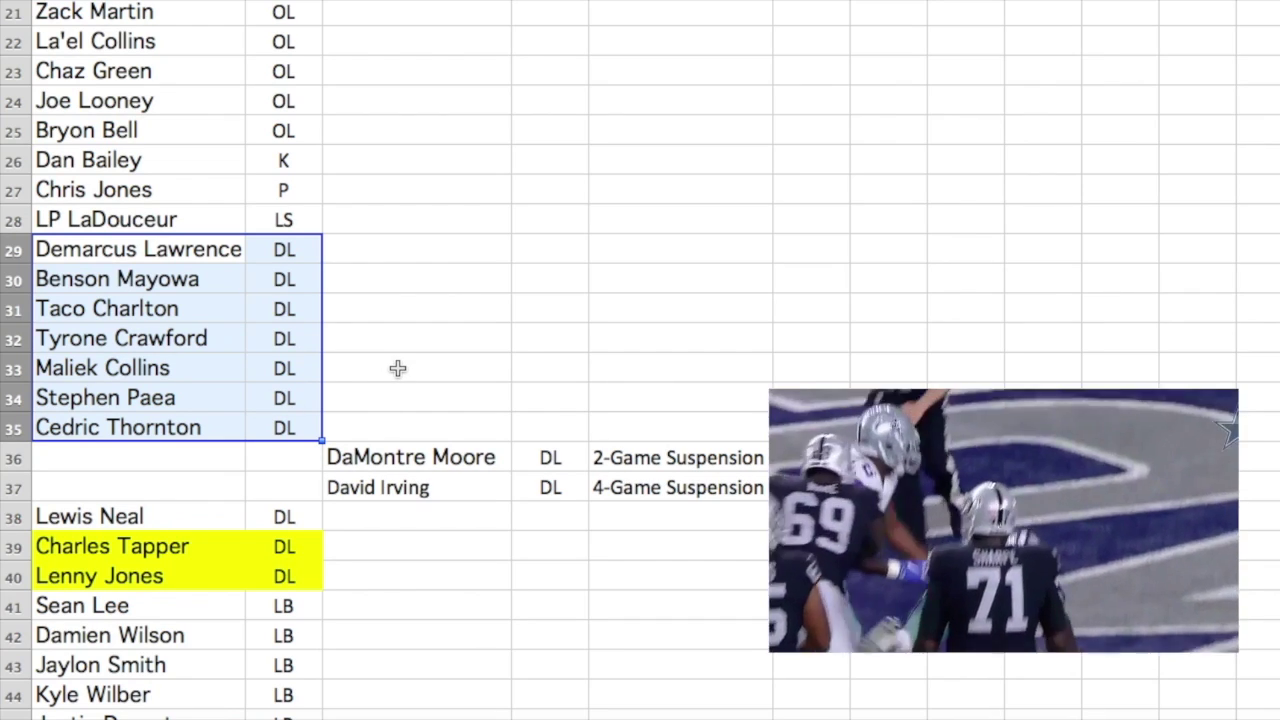
{"action": "scroll", "coordinate": [398, 369], "scroll_direction": "down", "scroll_amount": 5}
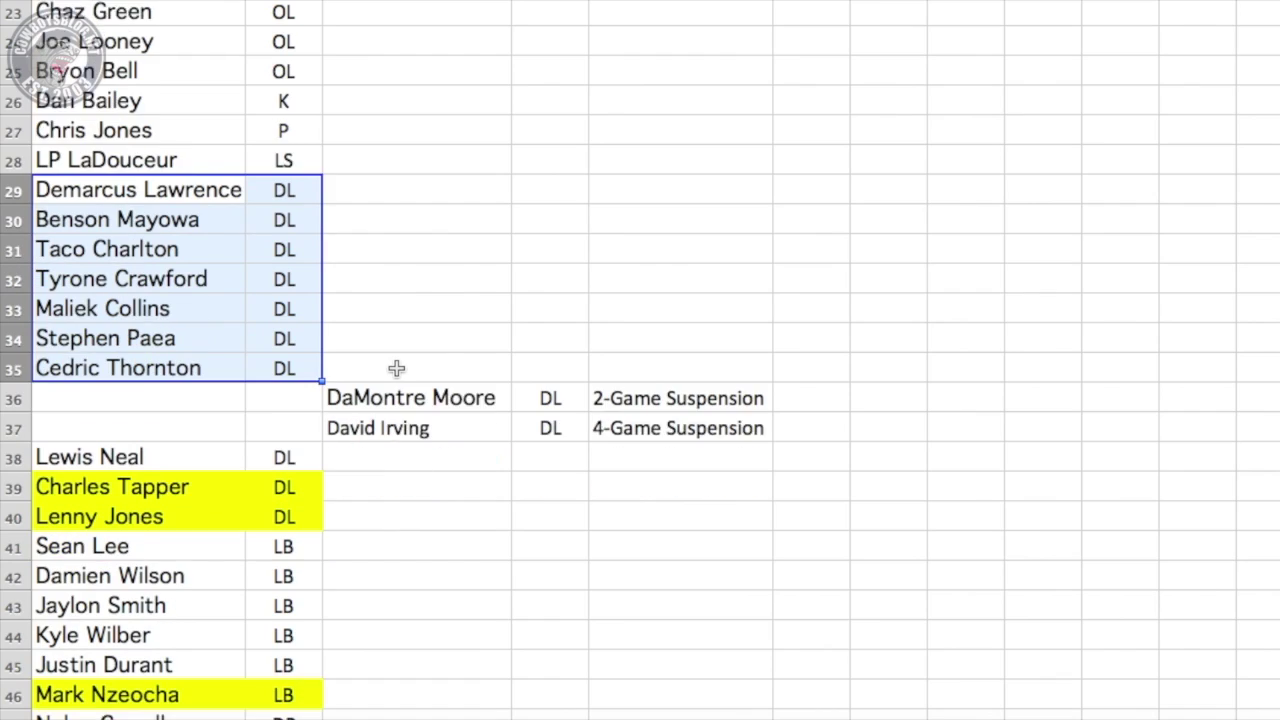
{"action": "left_click", "coordinate": [335, 330]}
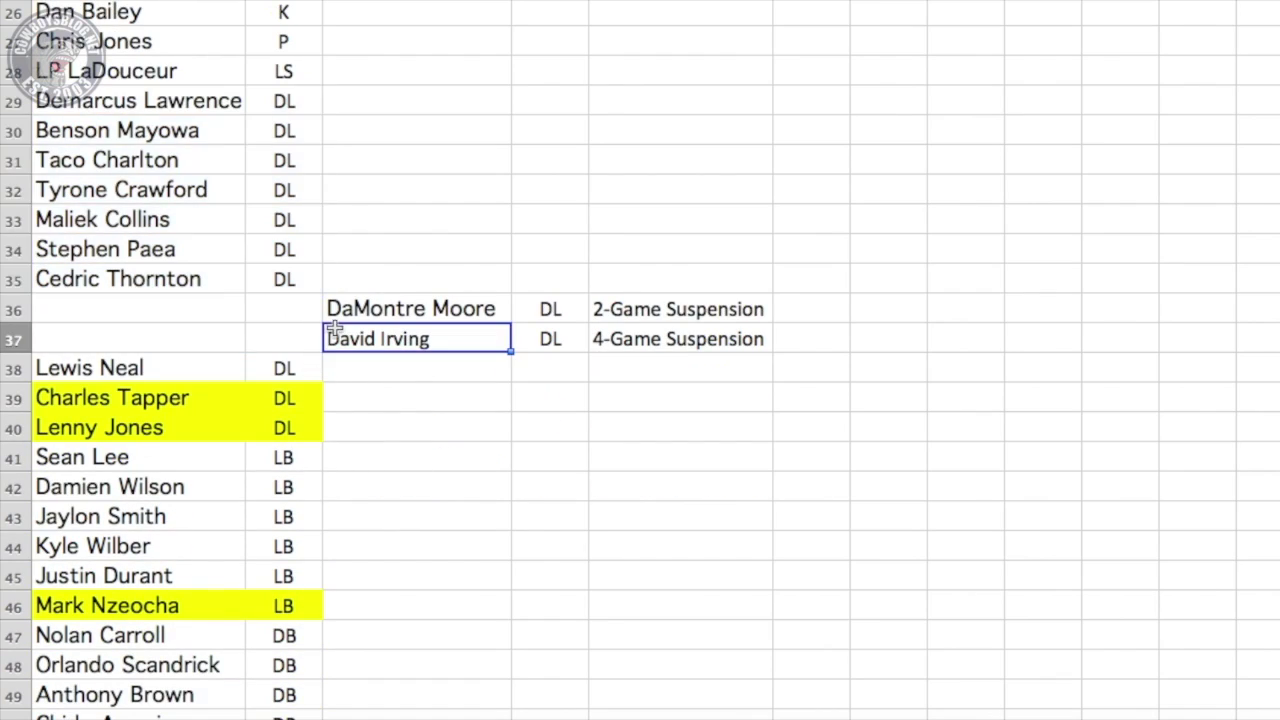
{"action": "left_click_drag", "start_coordinate": [337, 306], "coordinate": [655, 339]}
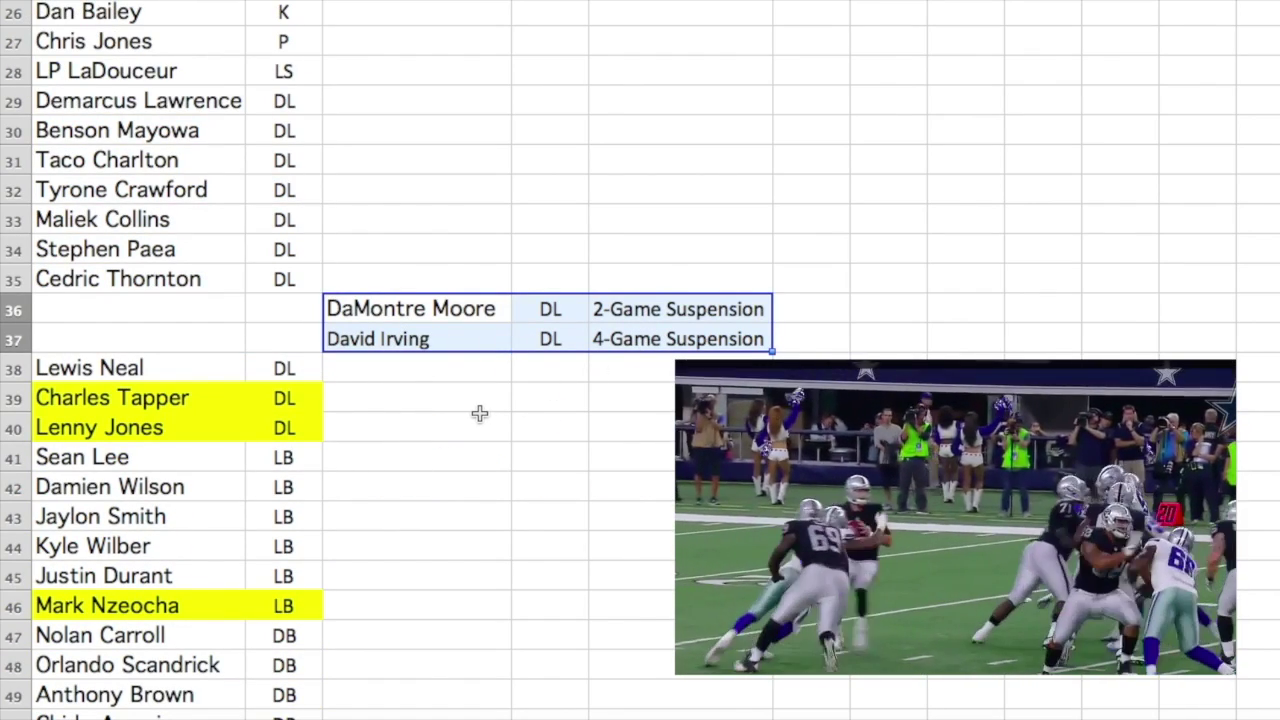
{"action": "left_click", "coordinate": [480, 413]}
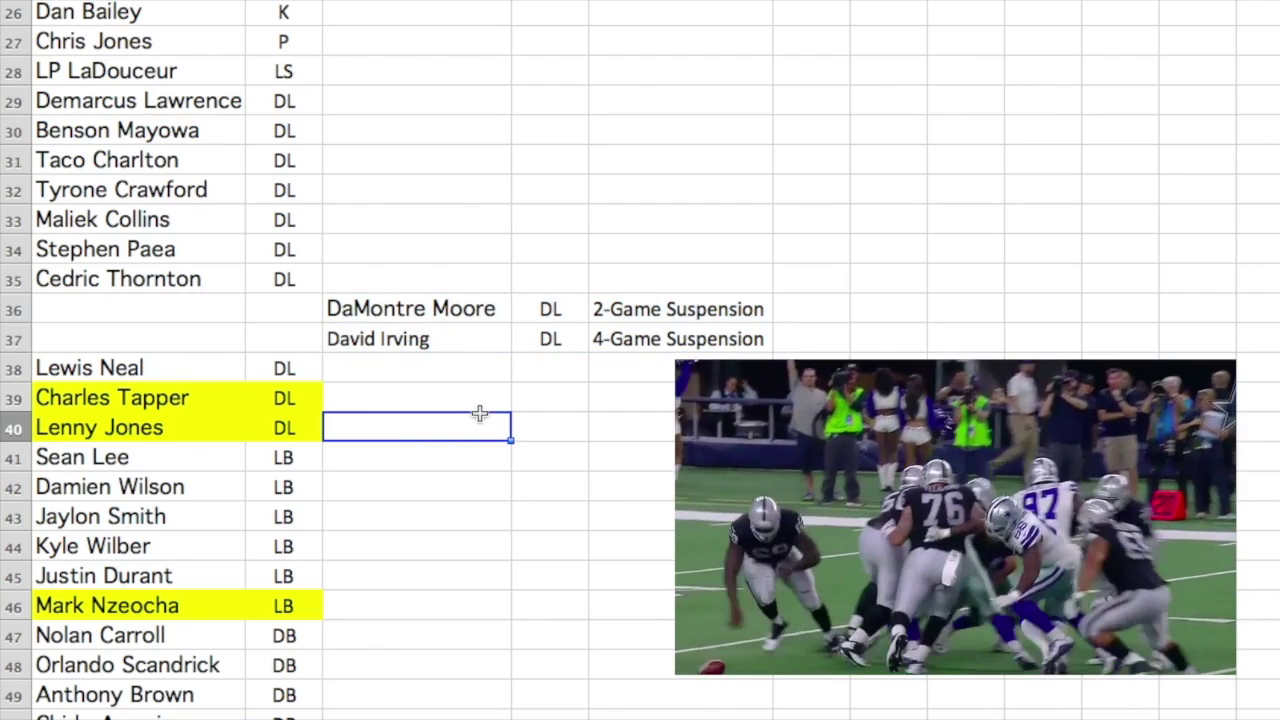
- Select the remaining defensive linemen in rows 38–40, followed by the linebackers in rows 41–46
{"action": "scroll", "coordinate": [480, 414], "scroll_direction": "down", "scroll_amount": 3}
{"action": "left_click_drag", "start_coordinate": [60, 279], "coordinate": [290, 343]}
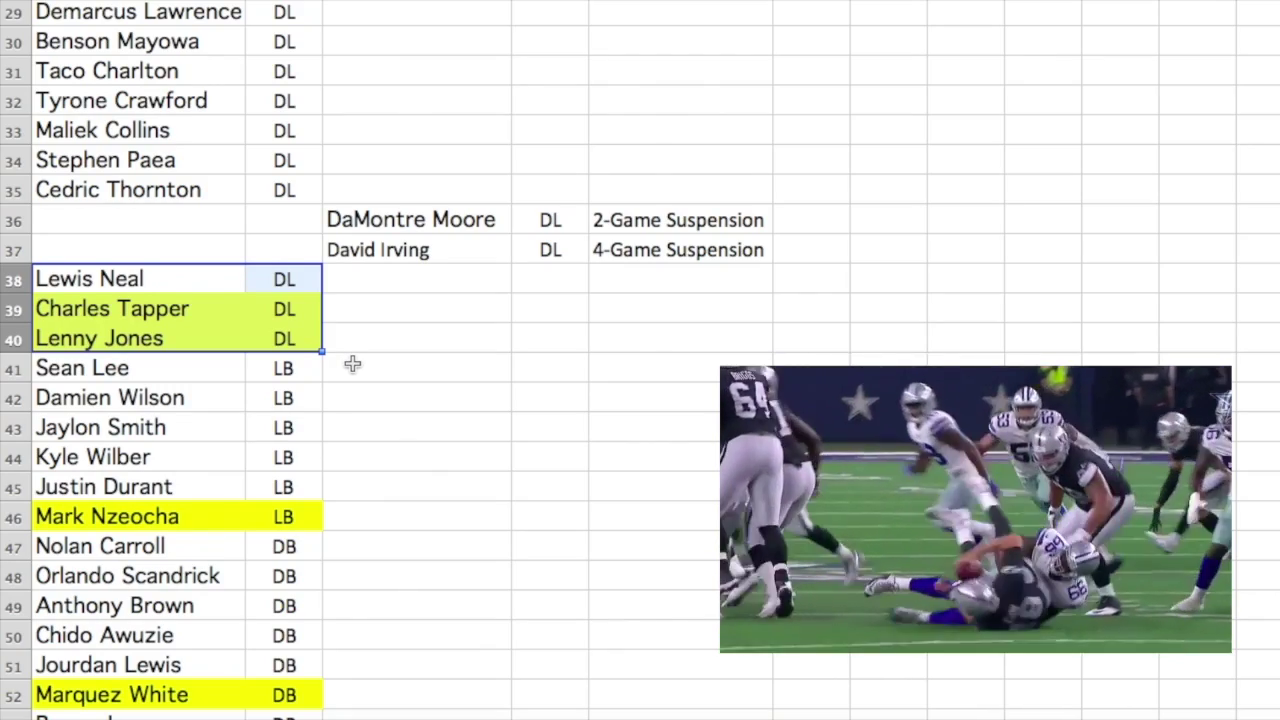
{"action": "scroll", "coordinate": [351, 364], "scroll_direction": "down", "scroll_amount": 6}
{"action": "scroll", "coordinate": [351, 364], "scroll_direction": "down", "scroll_amount": 2}
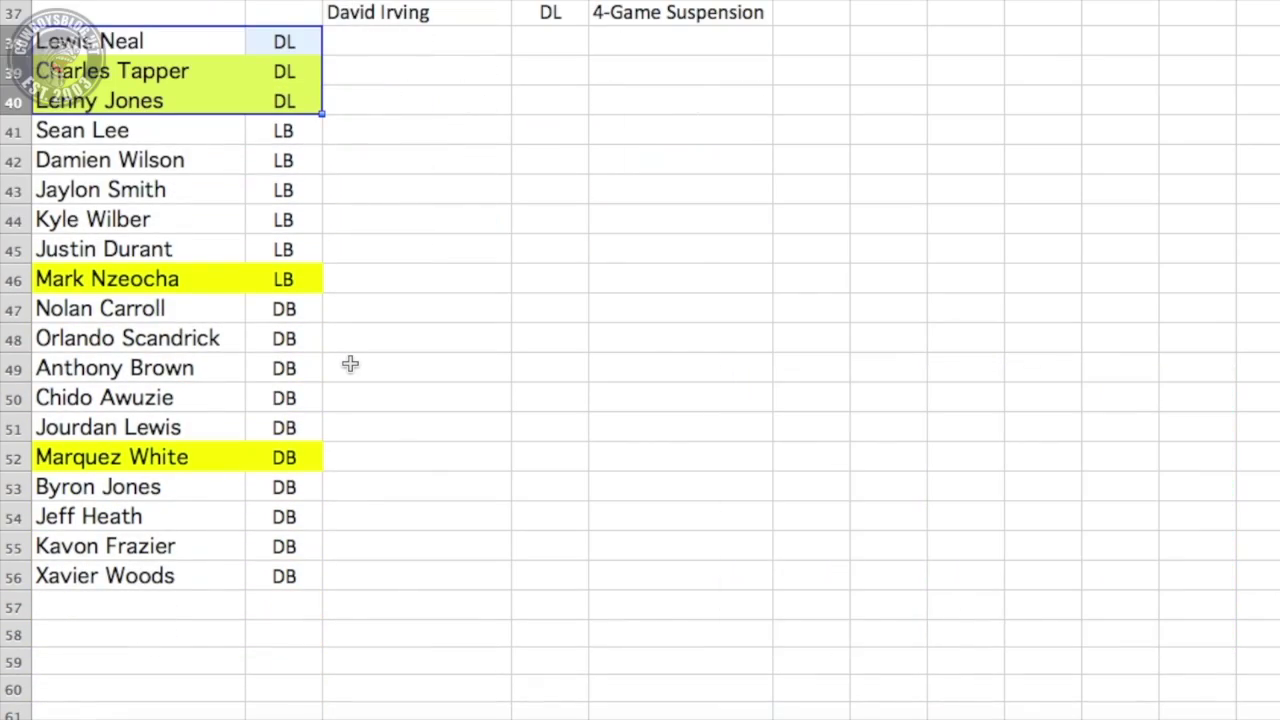
{"action": "left_click", "coordinate": [45, 131]}
{"action": "left_click_drag", "start_coordinate": [45, 131], "coordinate": [262, 276]}
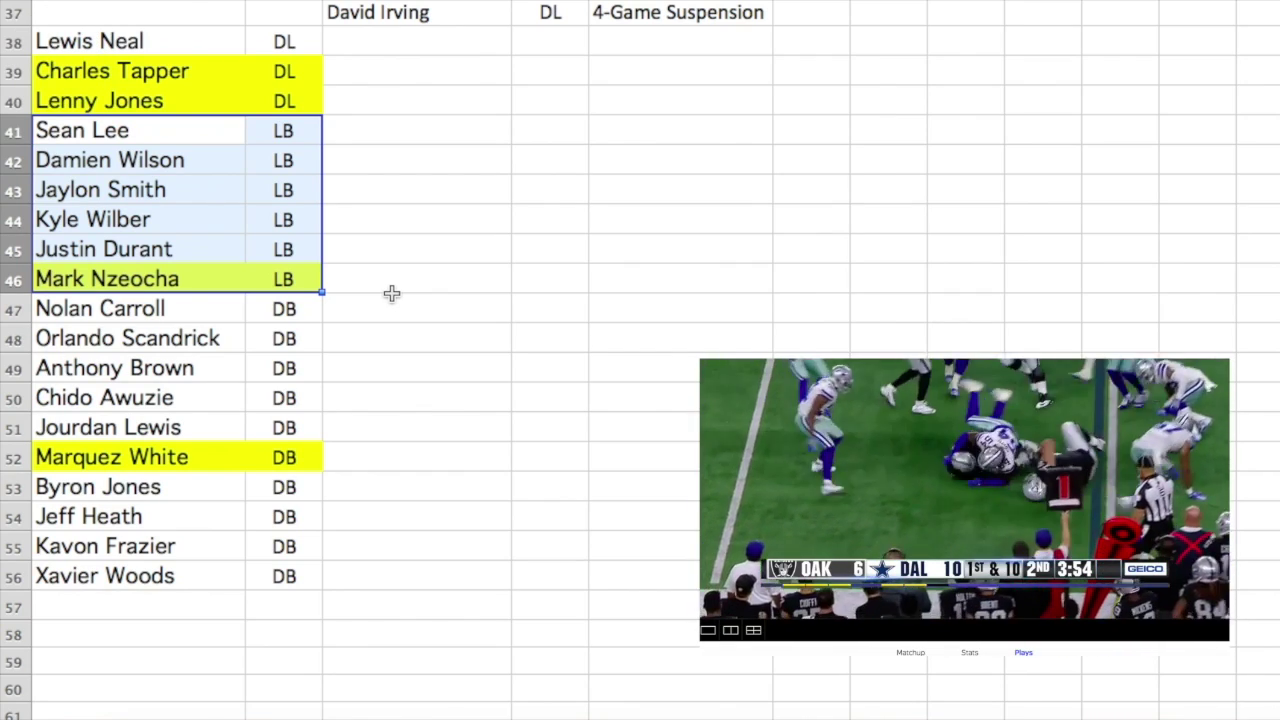
- Select the defensive backs in rows 47–51, extend the review to the whole group in rows 47–56, and clear the selection
{"action": "scroll", "coordinate": [391, 292], "scroll_direction": "down", "scroll_amount": 1}
{"action": "left_click_drag", "start_coordinate": [84, 280], "coordinate": [262, 400]}
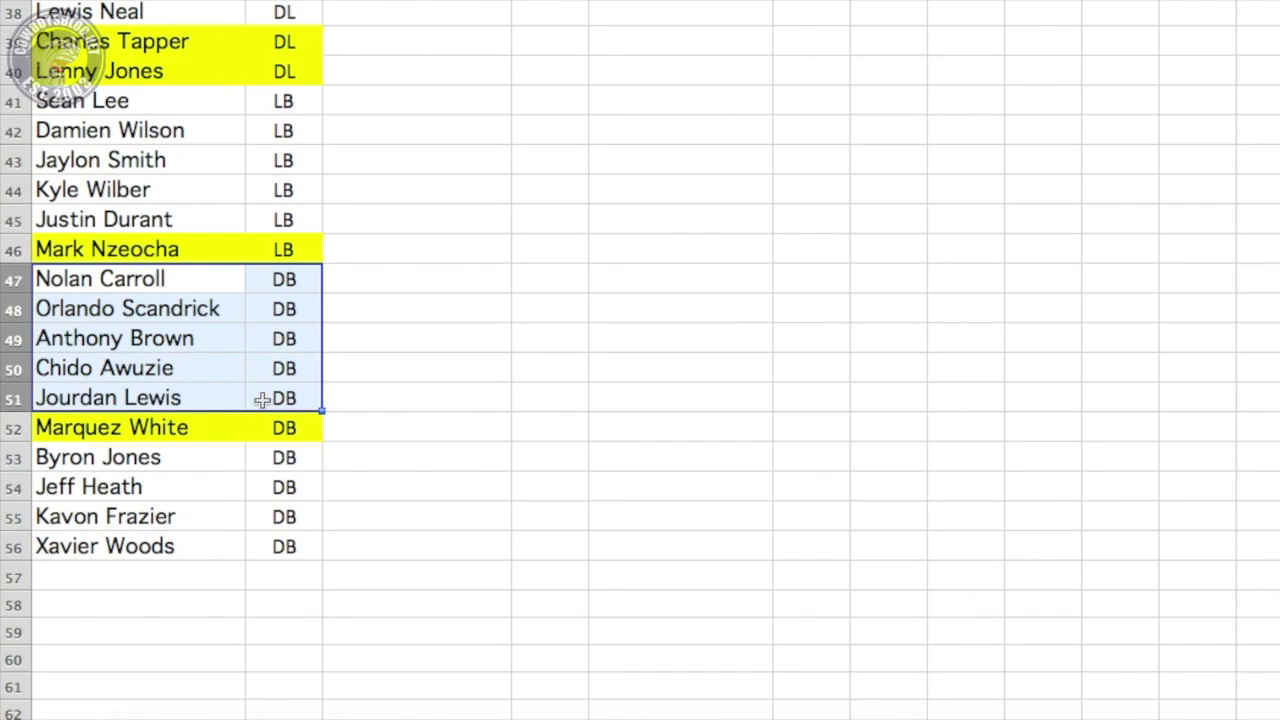
{"action": "left_click", "coordinate": [190, 308]}
{"action": "left_click_drag", "start_coordinate": [105, 280], "coordinate": [283, 545]}
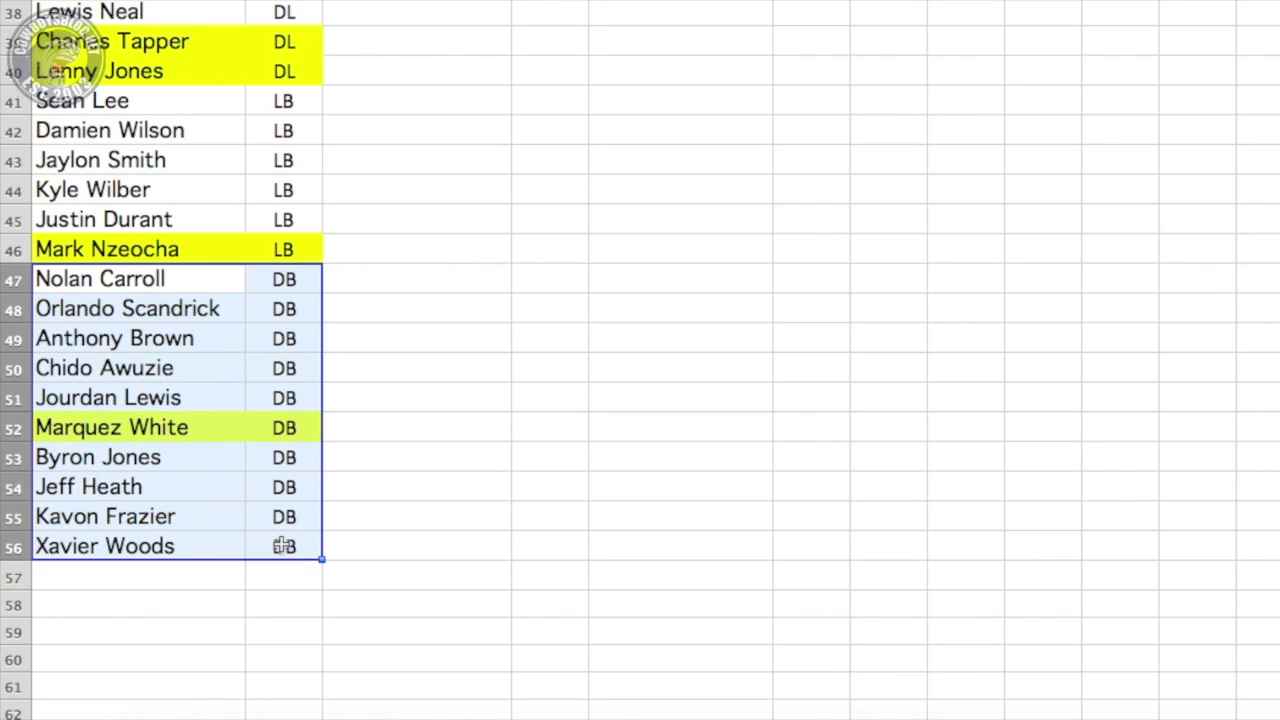
{"action": "left_click", "coordinate": [369, 473]}
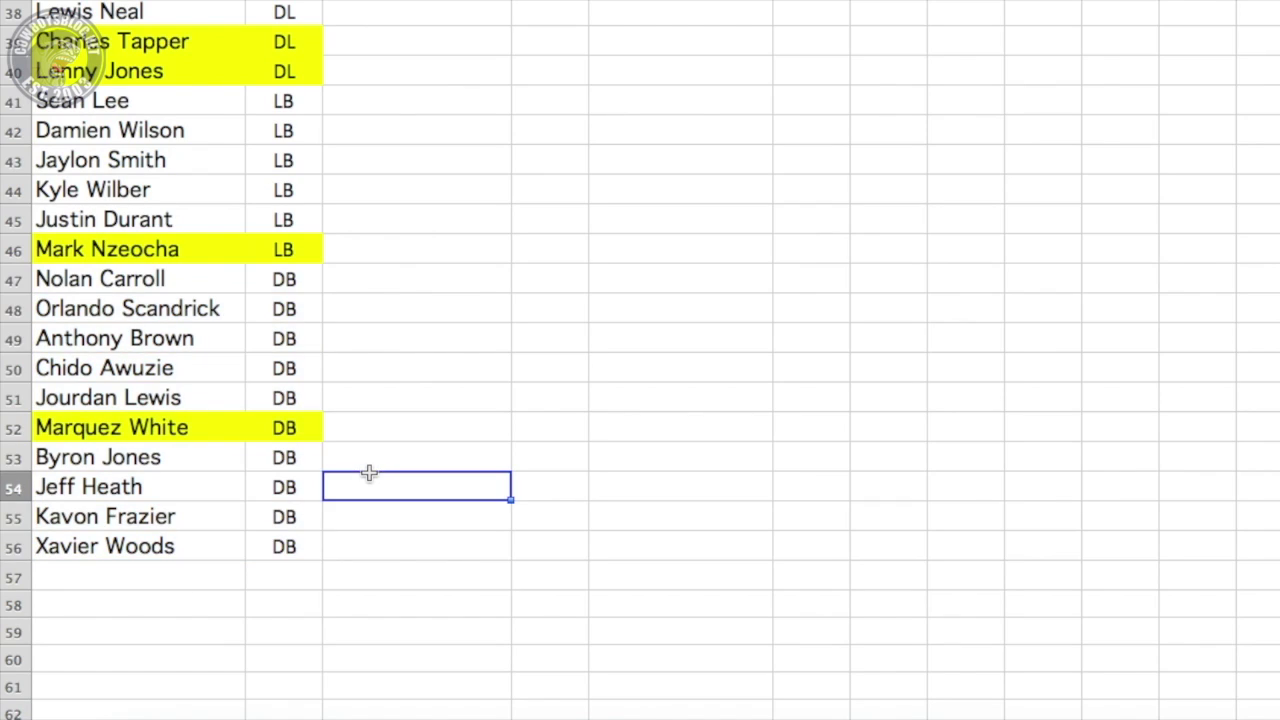
- Select the last three defensive backs in rows 54–56, and clear the selection
{"action": "left_click", "coordinate": [50, 486]}
{"action": "left_click_drag", "start_coordinate": [50, 486], "coordinate": [276, 541]}
{"action": "left_click", "coordinate": [528, 430]}
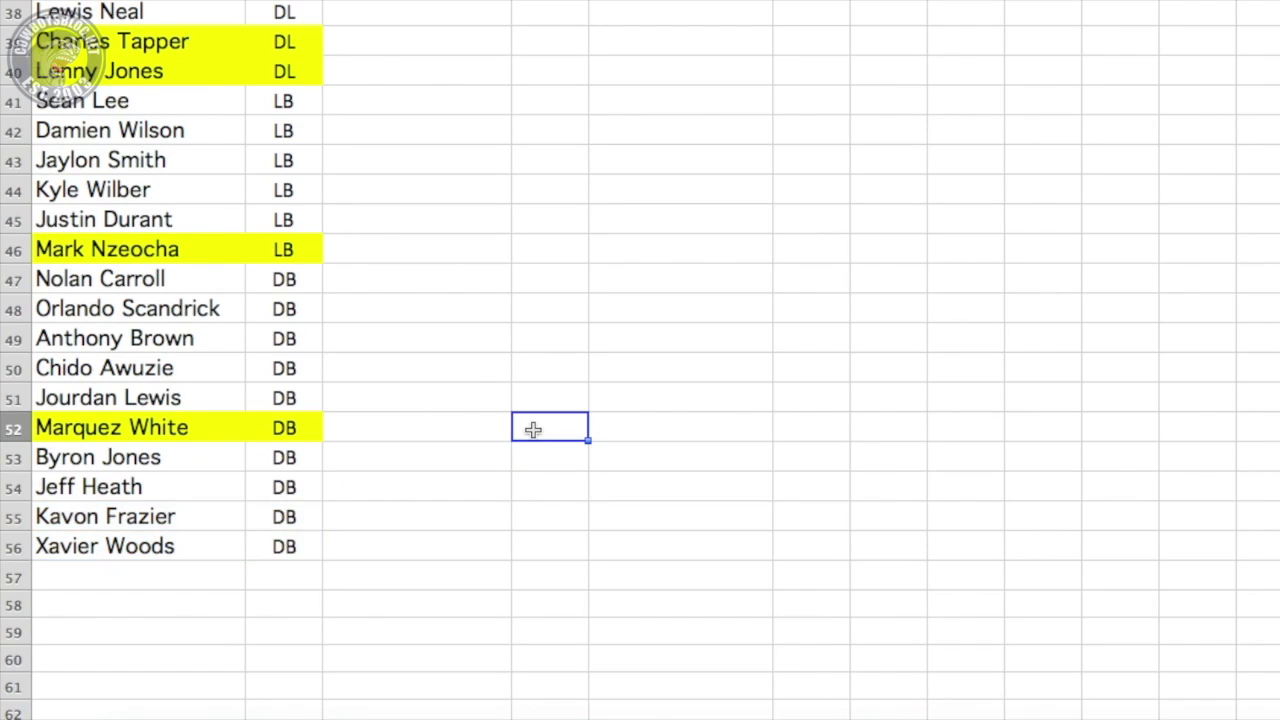
- Select the name of the first linebacker in row 41
{"action": "scroll", "coordinate": [517, 411], "scroll_direction": "down", "scroll_amount": 1}
{"action": "scroll", "coordinate": [517, 411], "scroll_direction": "up", "scroll_amount": 2}
{"action": "scroll", "coordinate": [247, 397], "scroll_direction": "up", "scroll_amount": 2}
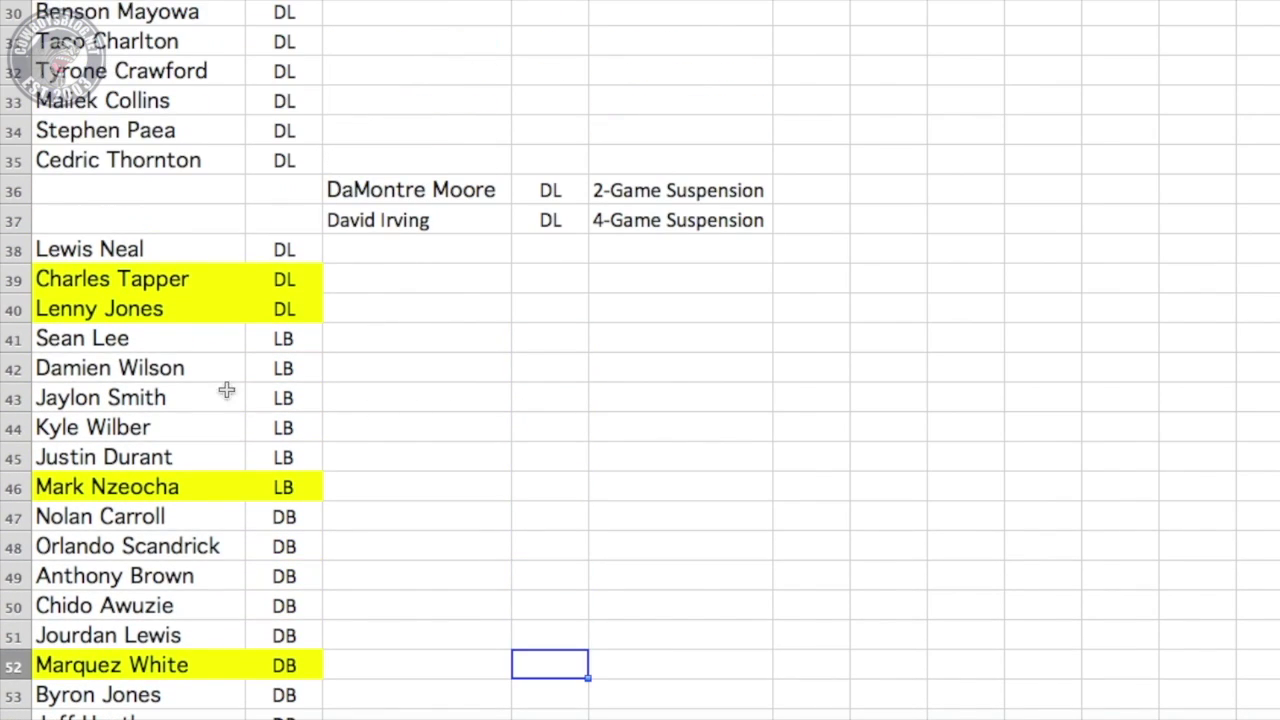
{"action": "left_click", "coordinate": [118, 343]}
- Review the whole roster from the quarterbacks in row 1 to the defensive backs, and select the highlighted defensive back's name in row 52
{"action": "scroll", "coordinate": [118, 343], "scroll_direction": "up", "scroll_amount": 5}
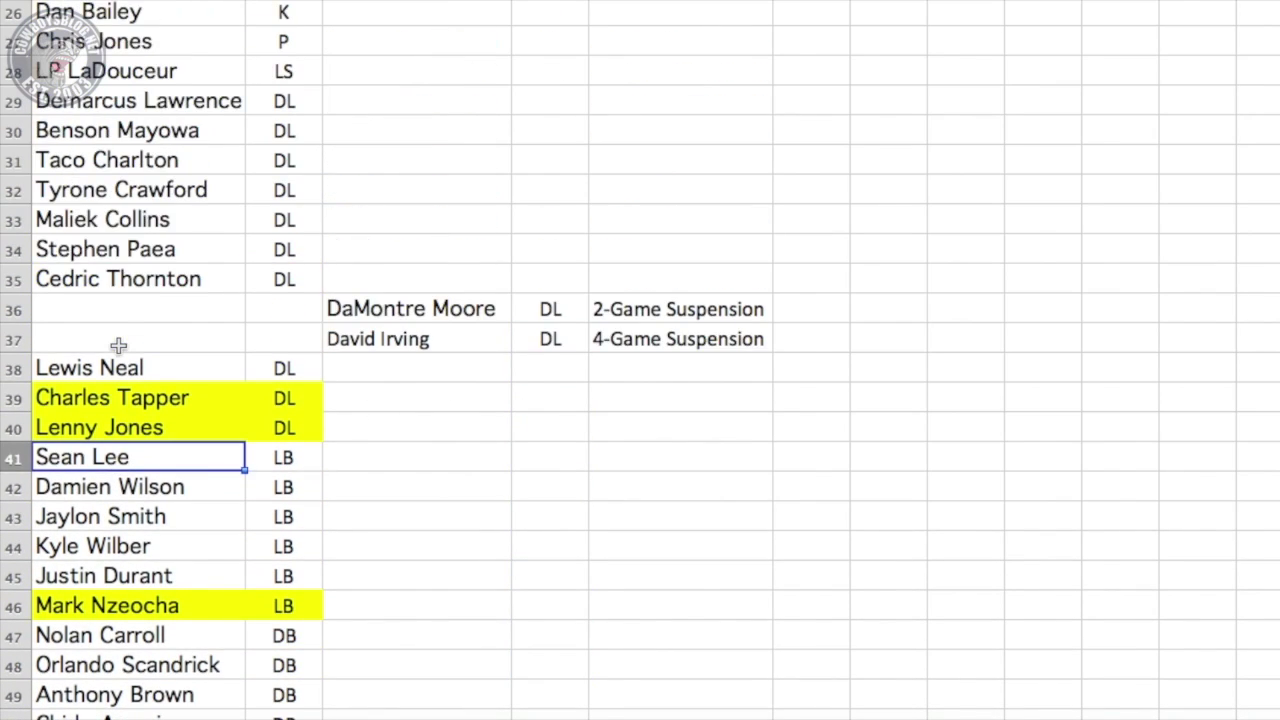
{"action": "scroll", "coordinate": [118, 343], "scroll_direction": "up", "scroll_amount": 5}
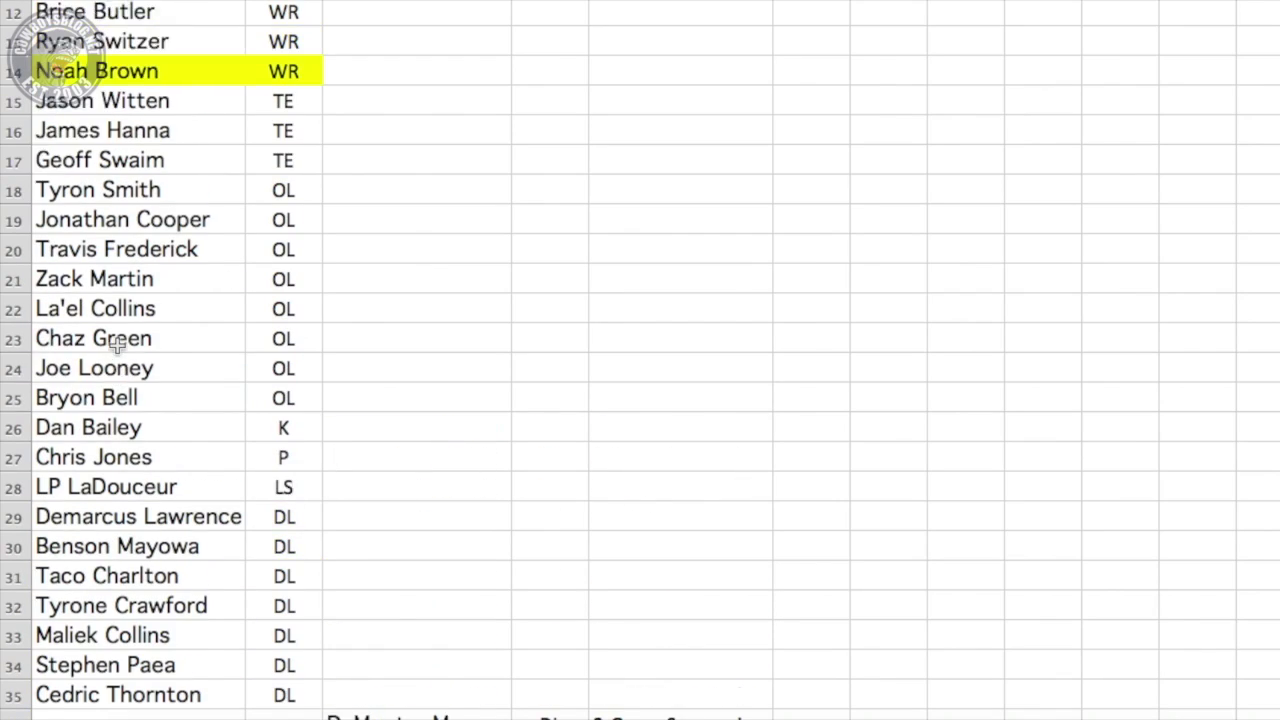
{"action": "scroll", "coordinate": [117, 345], "scroll_direction": "up", "scroll_amount": 1}
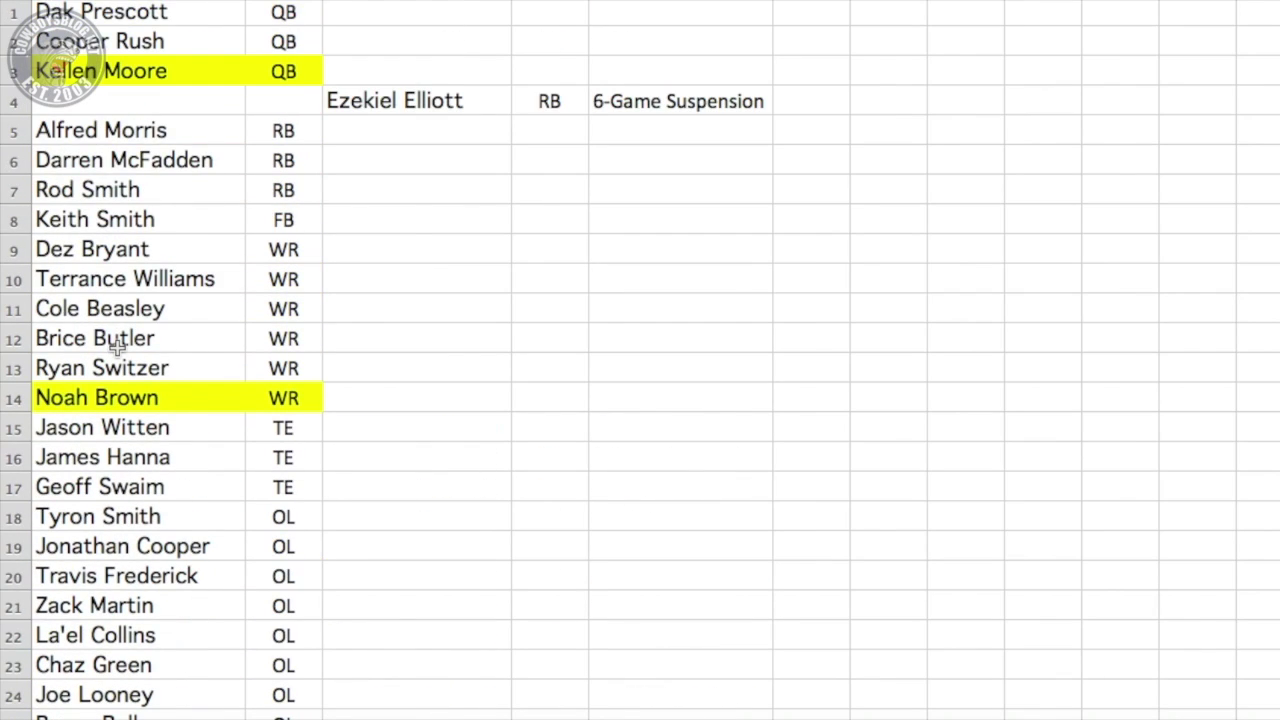
{"action": "scroll", "coordinate": [229, 366], "scroll_direction": "down", "scroll_amount": 2}
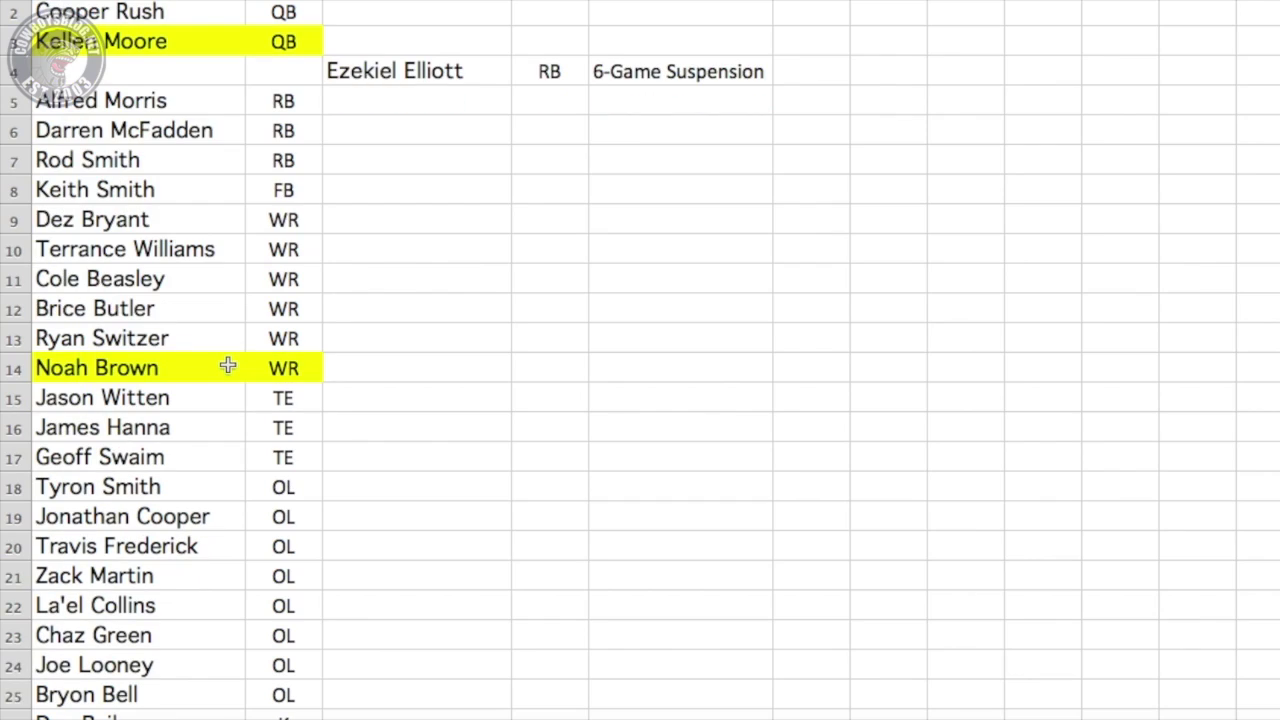
{"action": "scroll", "coordinate": [229, 367], "scroll_direction": "down", "scroll_amount": 1}
{"action": "scroll", "coordinate": [229, 362], "scroll_direction": "down", "scroll_amount": 4}
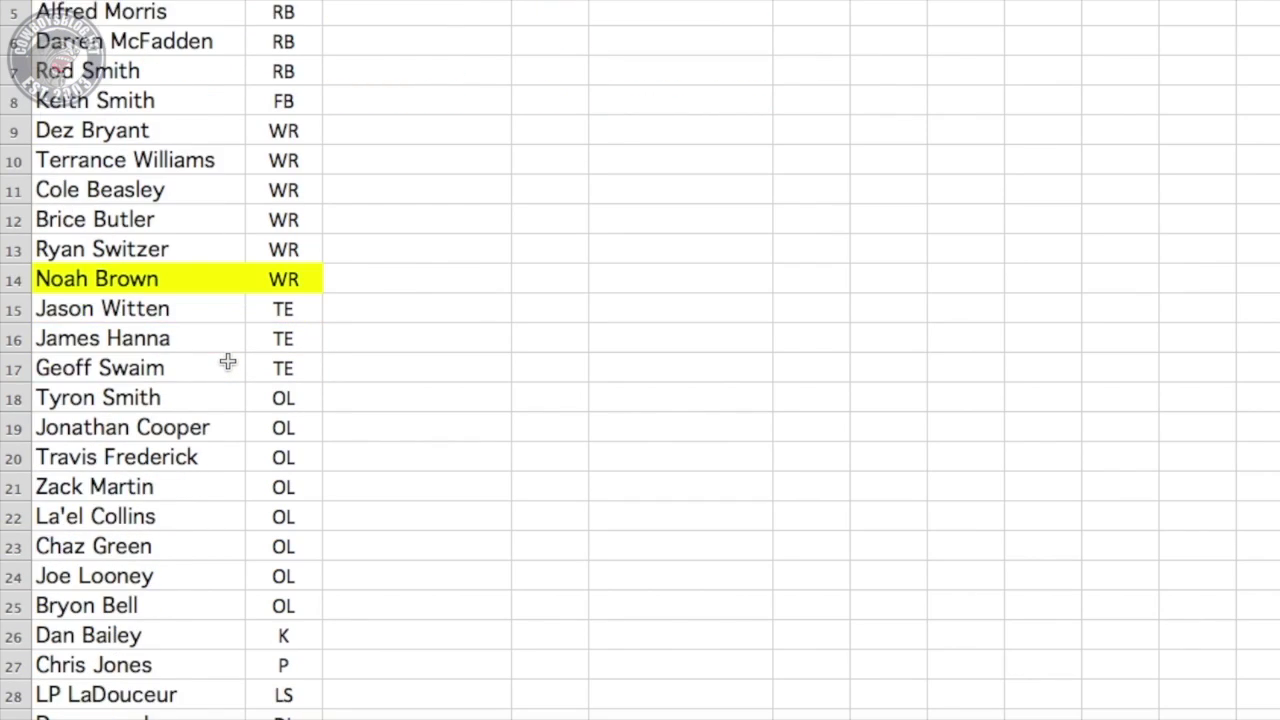
{"action": "scroll", "coordinate": [228, 362], "scroll_direction": "down", "scroll_amount": 7}
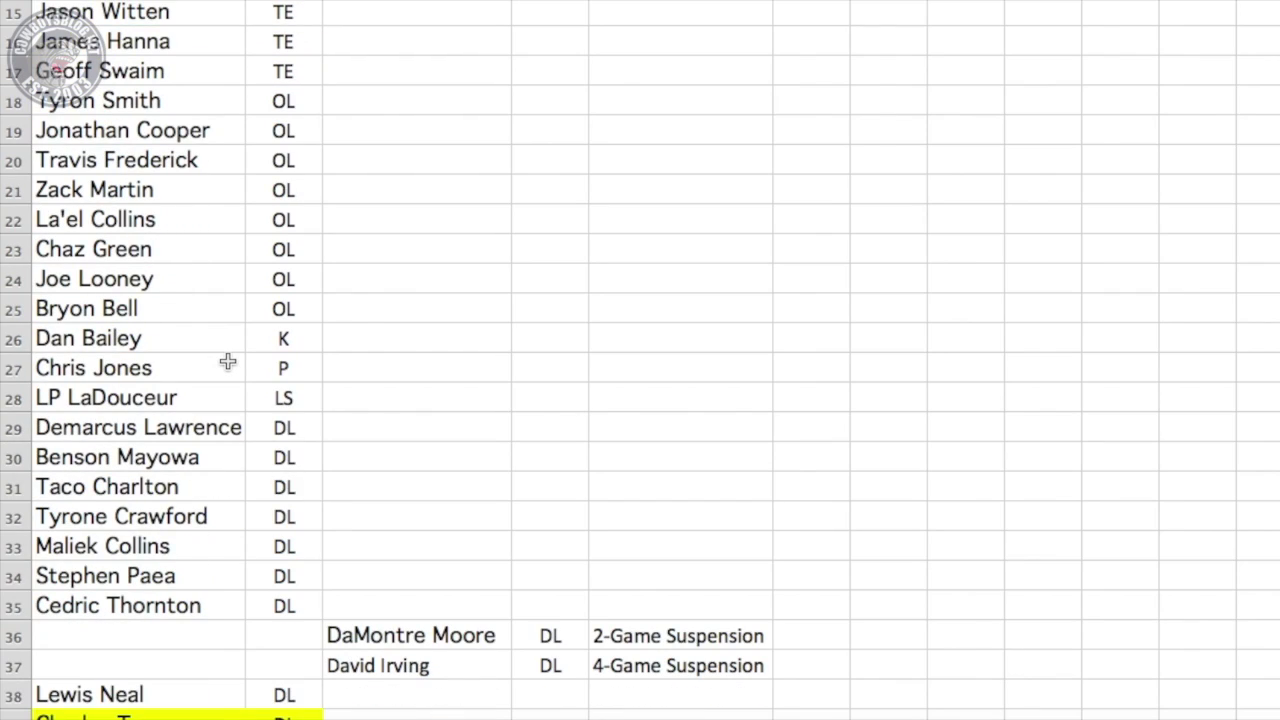
{"action": "scroll", "coordinate": [228, 362], "scroll_direction": "down", "scroll_amount": 2}
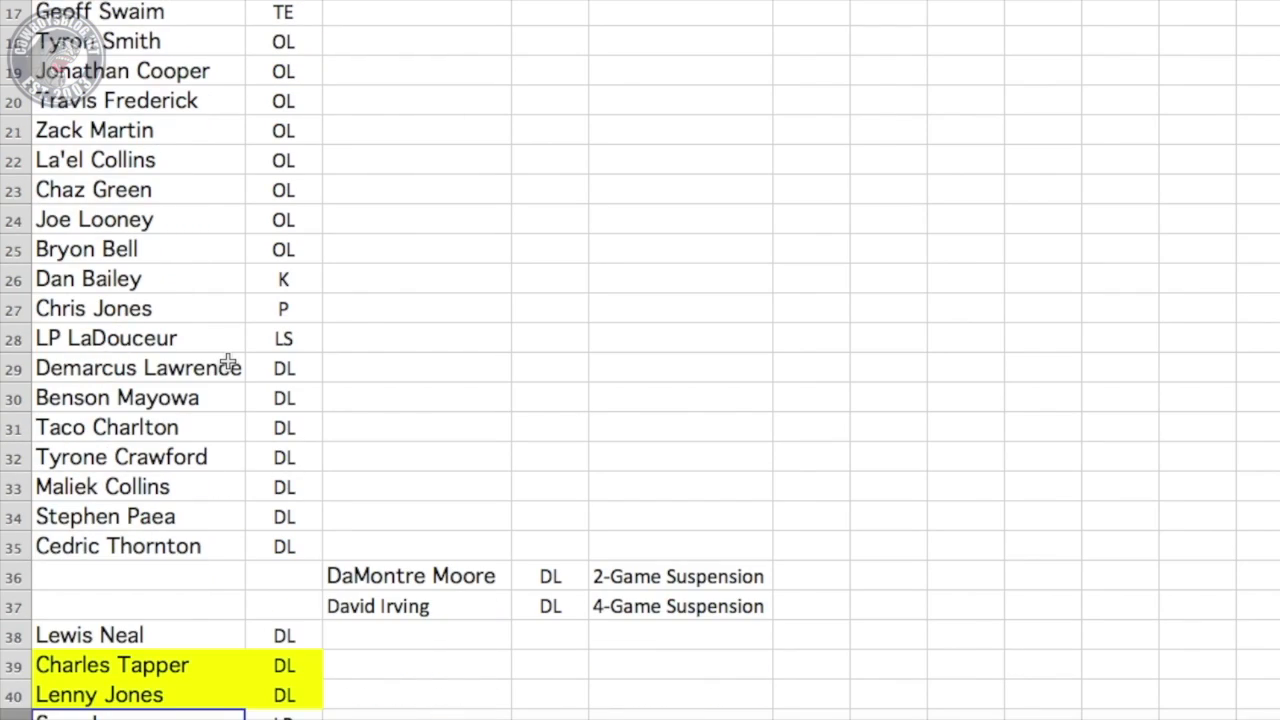
{"action": "scroll", "coordinate": [228, 362], "scroll_direction": "down", "scroll_amount": 2}
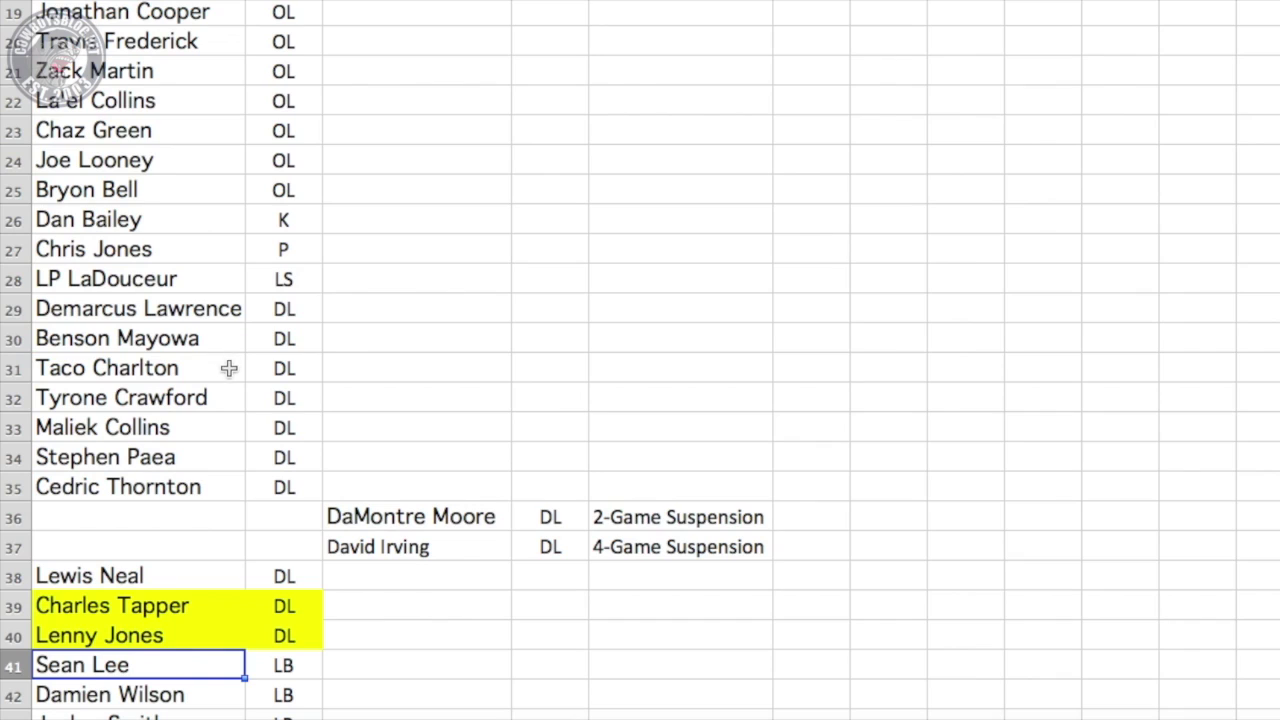
{"action": "scroll", "coordinate": [229, 369], "scroll_direction": "down", "scroll_amount": 3}
{"action": "scroll", "coordinate": [229, 371], "scroll_direction": "down", "scroll_amount": 3}
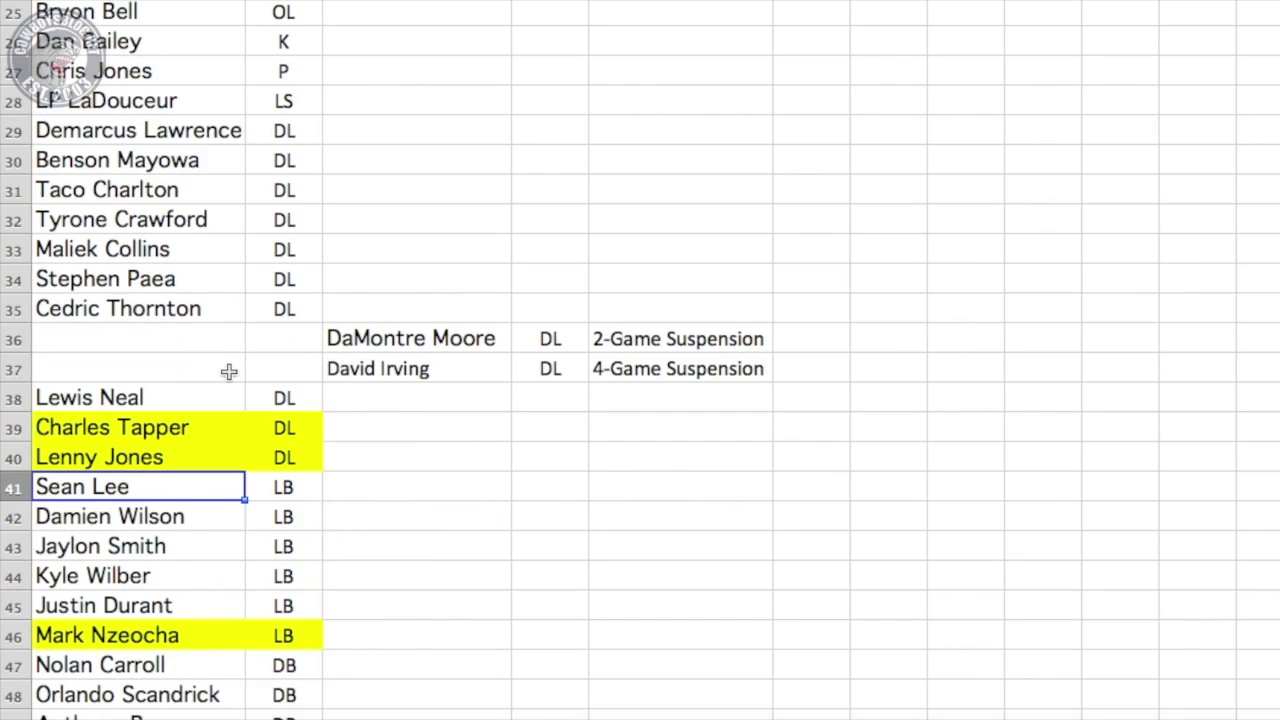
{"action": "scroll", "coordinate": [229, 372], "scroll_direction": "down", "scroll_amount": 8}
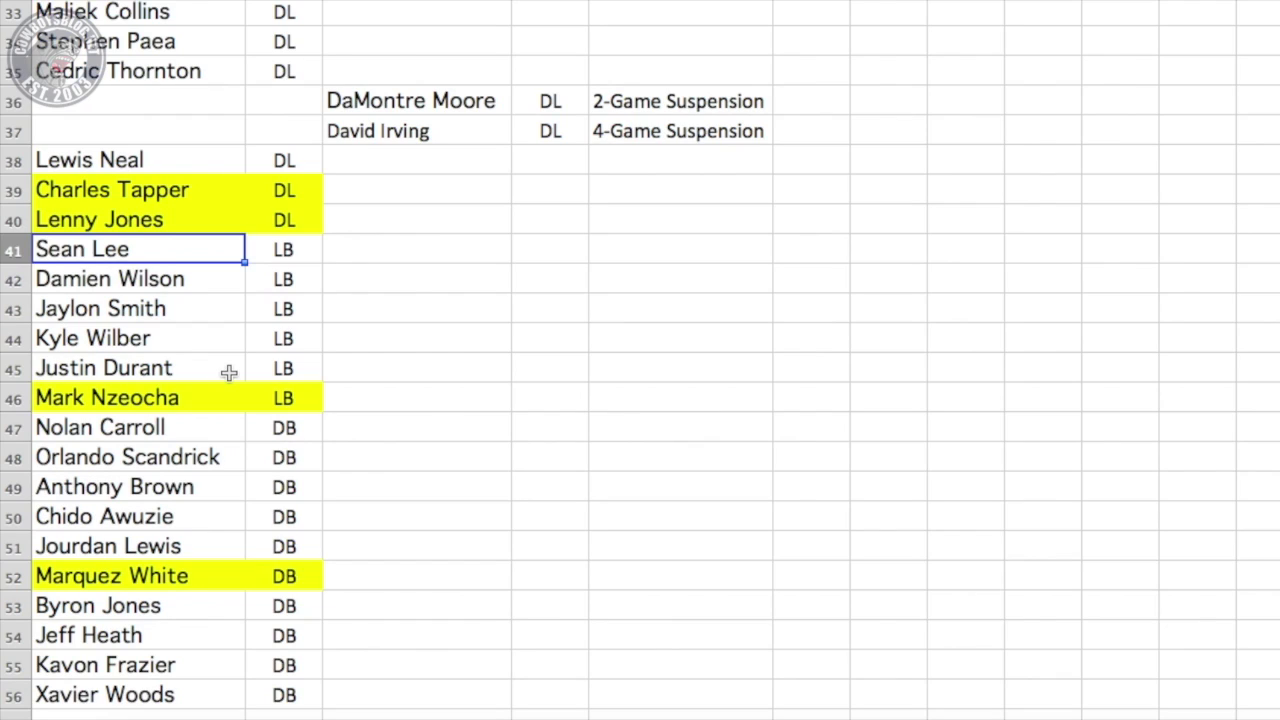
{"action": "scroll", "coordinate": [229, 372], "scroll_direction": "down", "scroll_amount": 3}
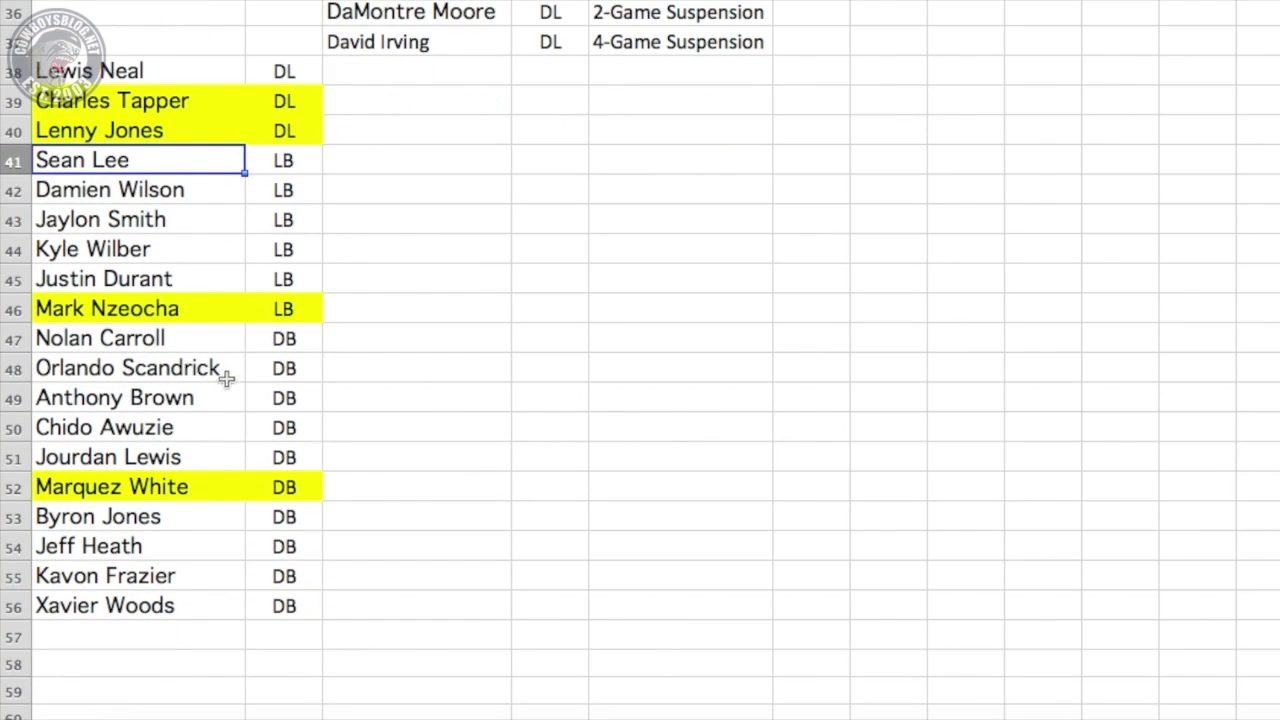
{"action": "left_click", "coordinate": [183, 487]}
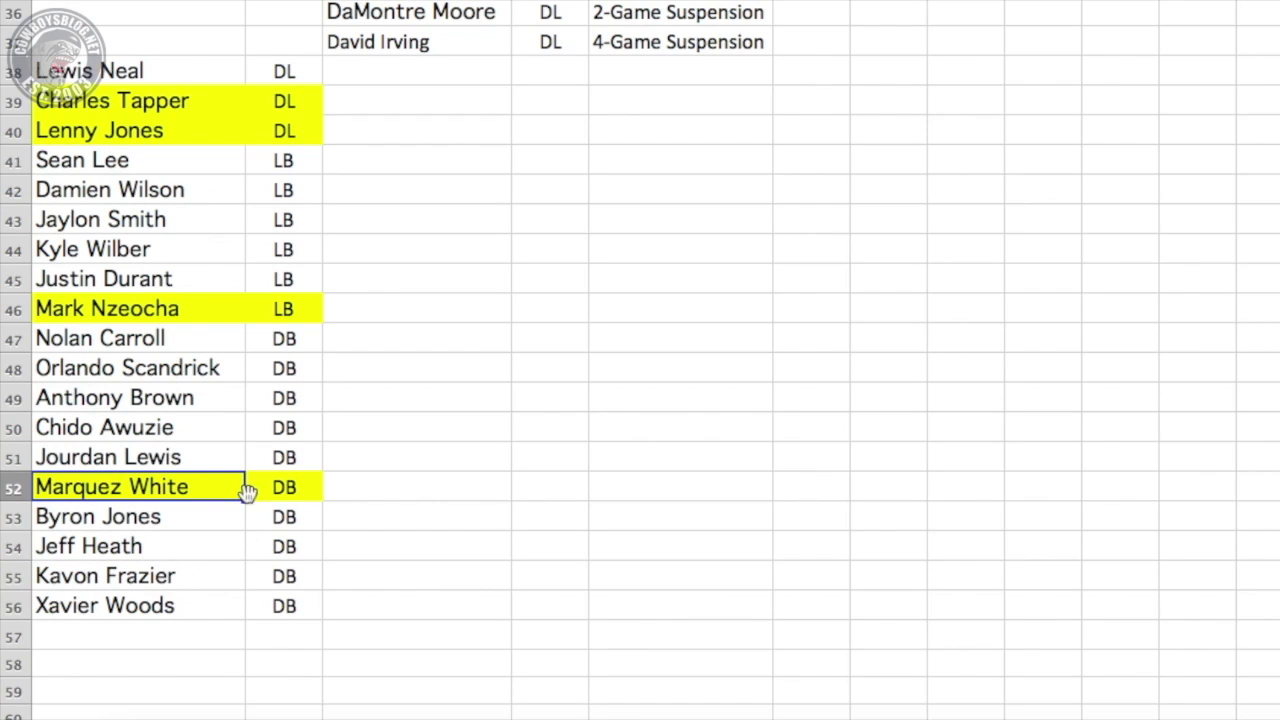
- Select the suspended defensive lineman's name in row 37, followed by the other suspended lineman's name in row 36
{"action": "scroll", "coordinate": [247, 490], "scroll_direction": "down", "scroll_amount": 2}
{"action": "scroll", "coordinate": [247, 490], "scroll_direction": "up", "scroll_amount": 7}
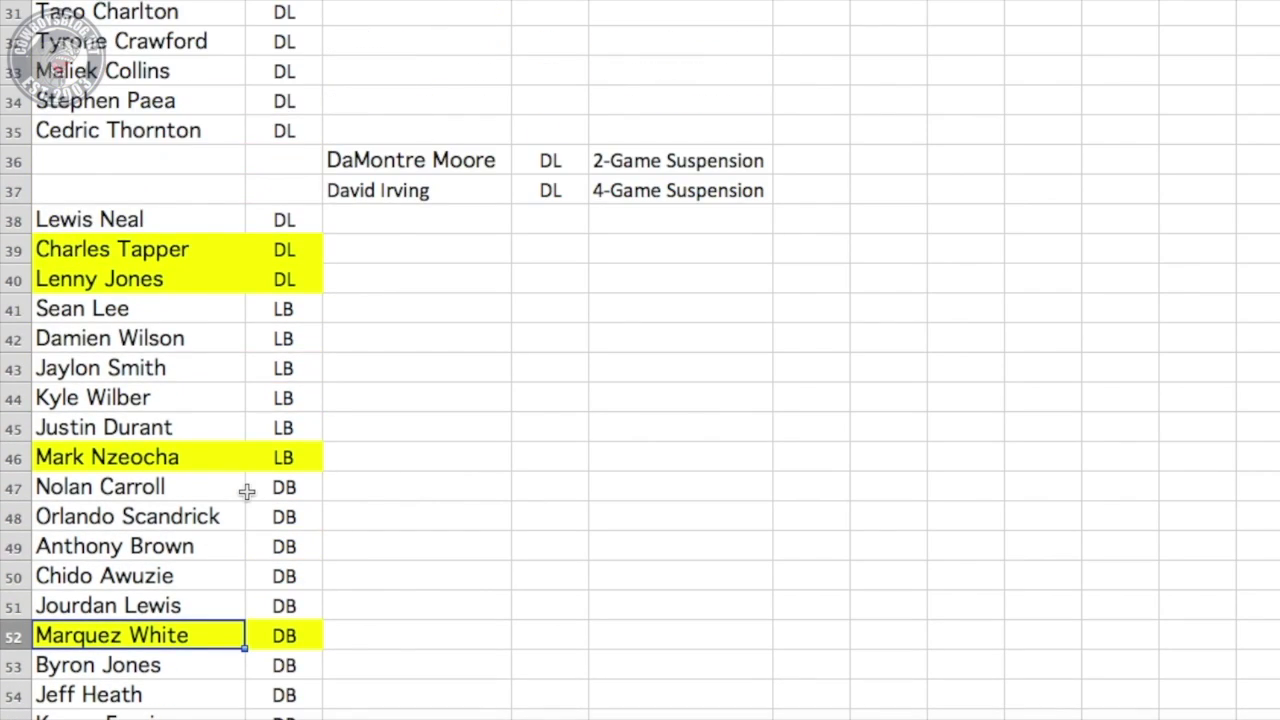
{"action": "scroll", "coordinate": [247, 490], "scroll_direction": "up", "scroll_amount": 8}
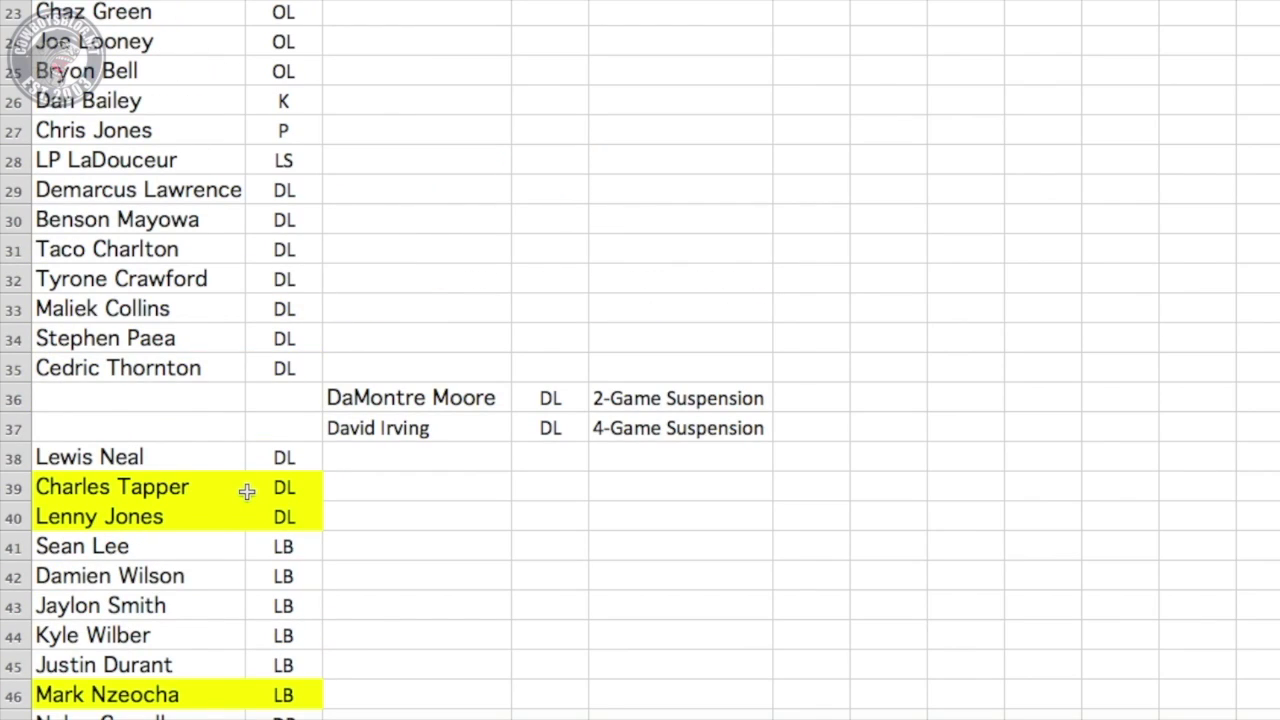
{"action": "left_click", "coordinate": [376, 430]}
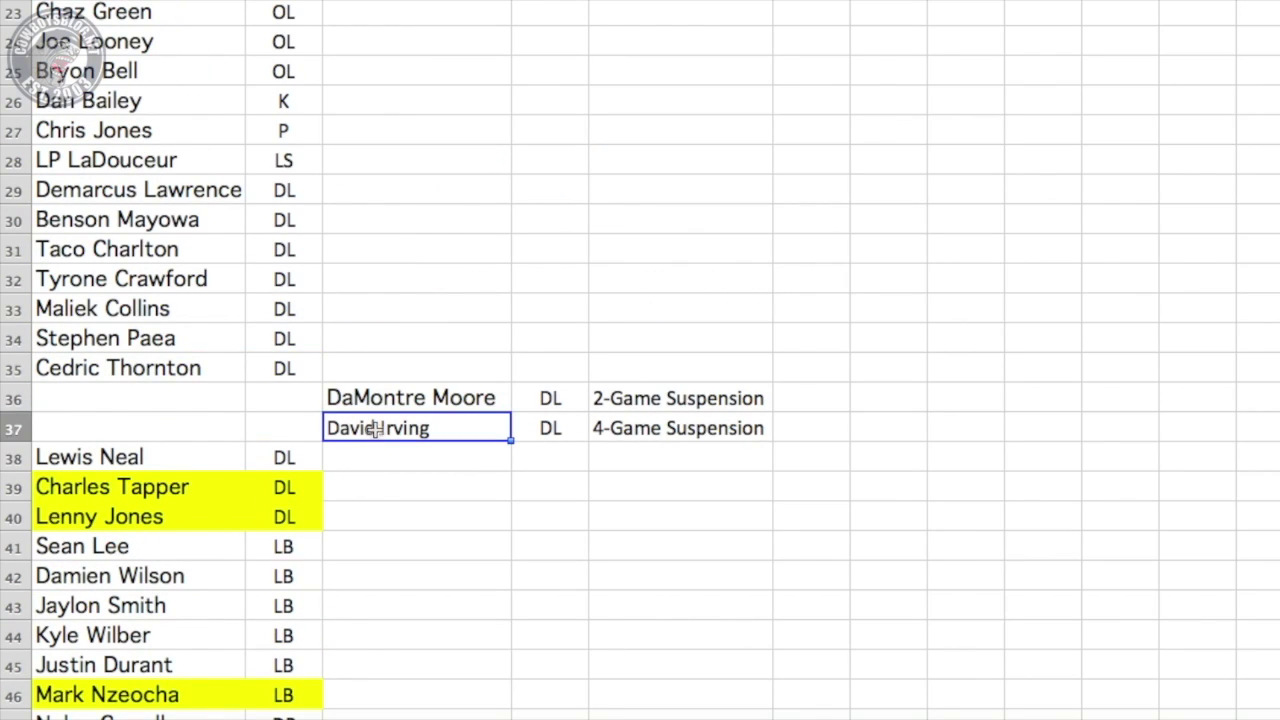
{"action": "left_click", "coordinate": [395, 398]}
- Select the suspended running back's 6-Game Suspension note in row 4
{"action": "scroll", "coordinate": [393, 403], "scroll_direction": "up", "scroll_amount": 13}
{"action": "scroll", "coordinate": [393, 403], "scroll_direction": "up", "scroll_amount": 9}
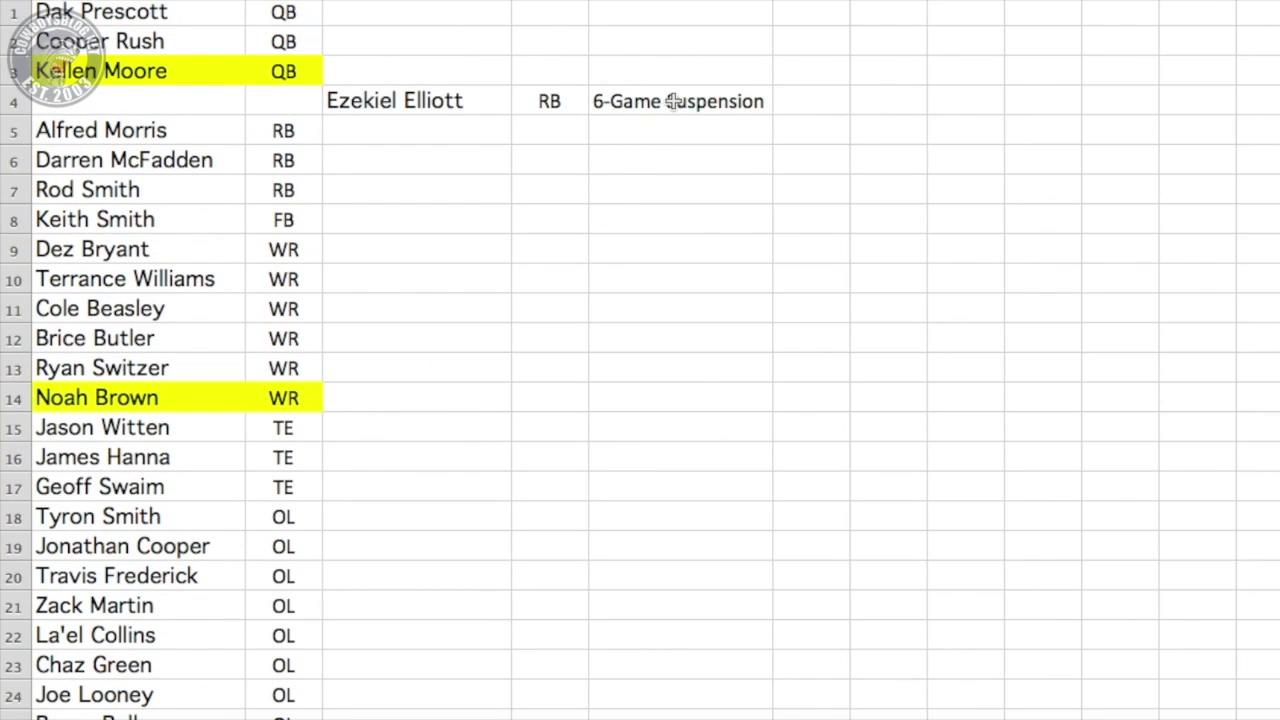
{"action": "left_click", "coordinate": [674, 101]}
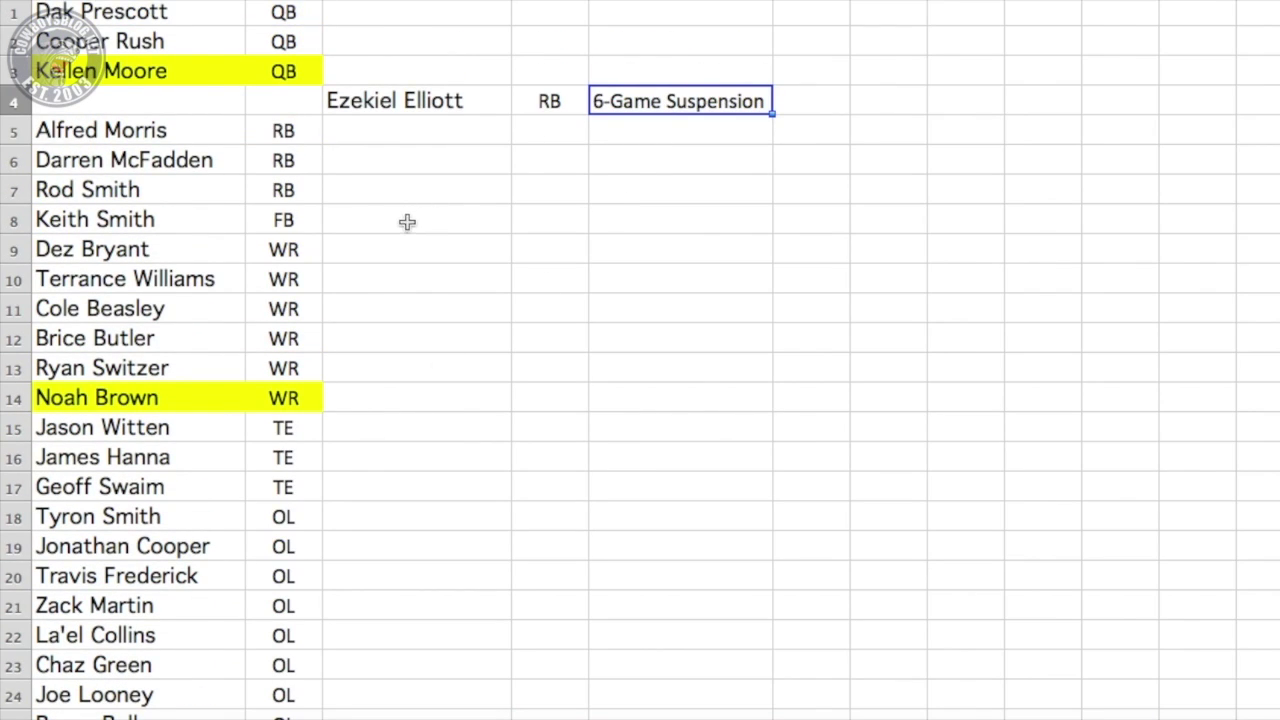
- Look over the roster down through the linebackers, and return to the quarterbacks in the first rows
{"action": "scroll", "coordinate": [360, 214], "scroll_direction": "down", "scroll_amount": 10}
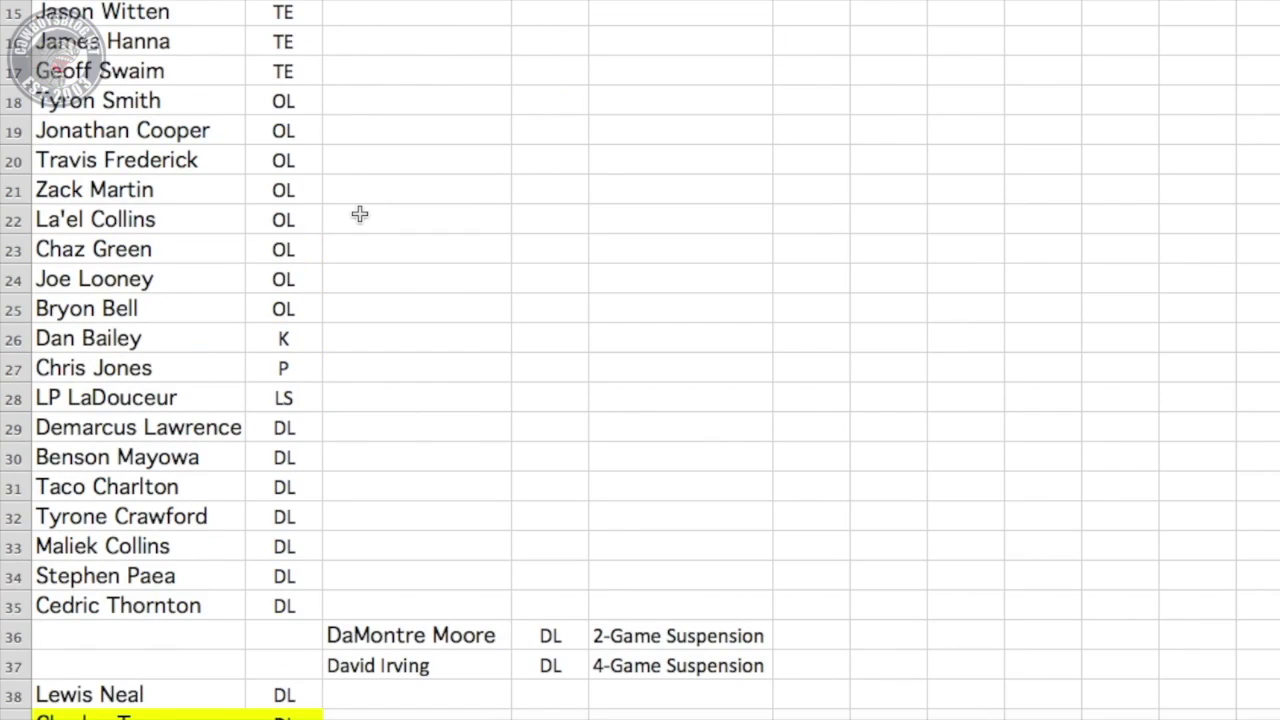
{"action": "scroll", "coordinate": [360, 214], "scroll_direction": "down", "scroll_amount": 2}
{"action": "scroll", "coordinate": [360, 214], "scroll_direction": "down", "scroll_amount": 12}
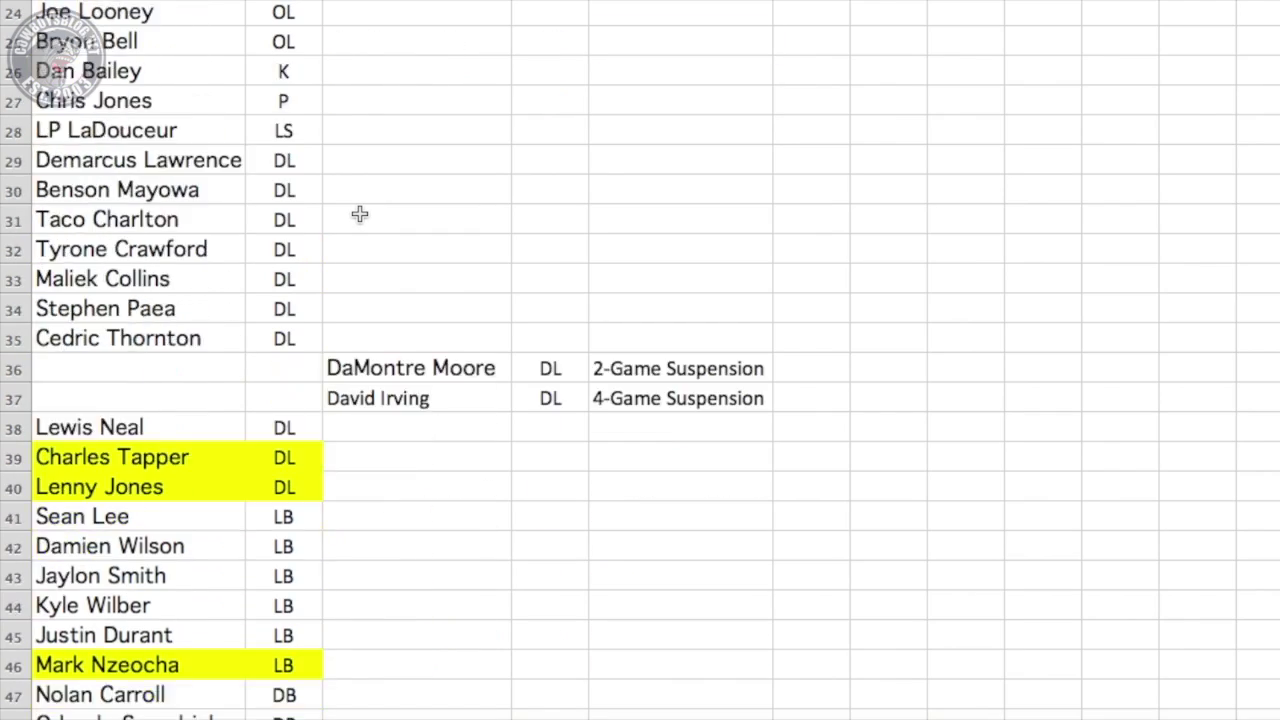
{"action": "scroll", "coordinate": [360, 214], "scroll_direction": "up", "scroll_amount": 20}
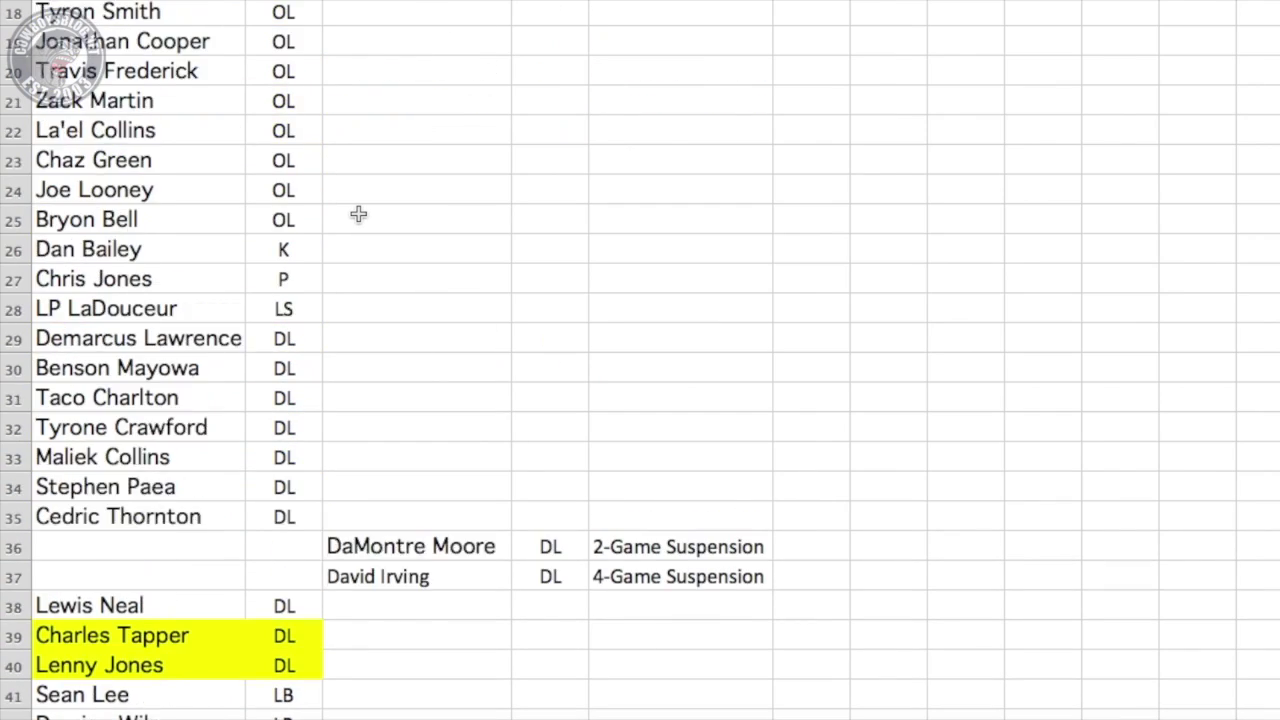
{"action": "scroll", "coordinate": [358, 214], "scroll_direction": "up", "scroll_amount": 1}
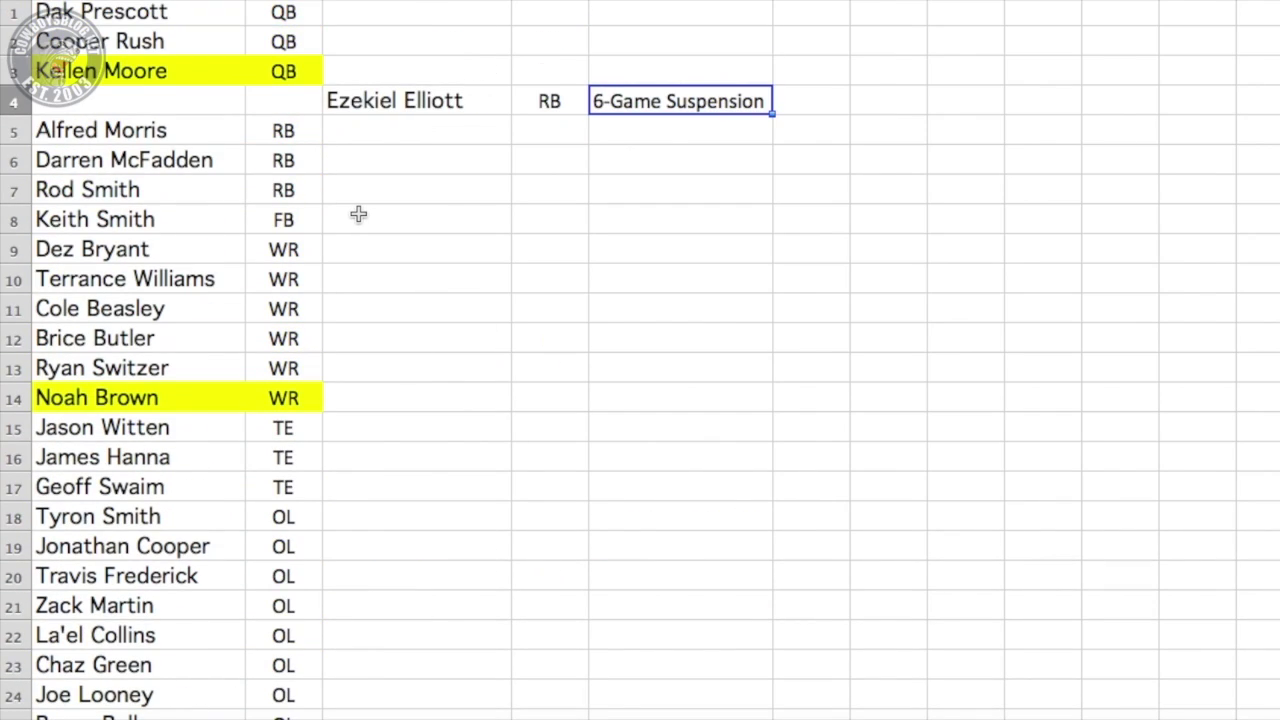